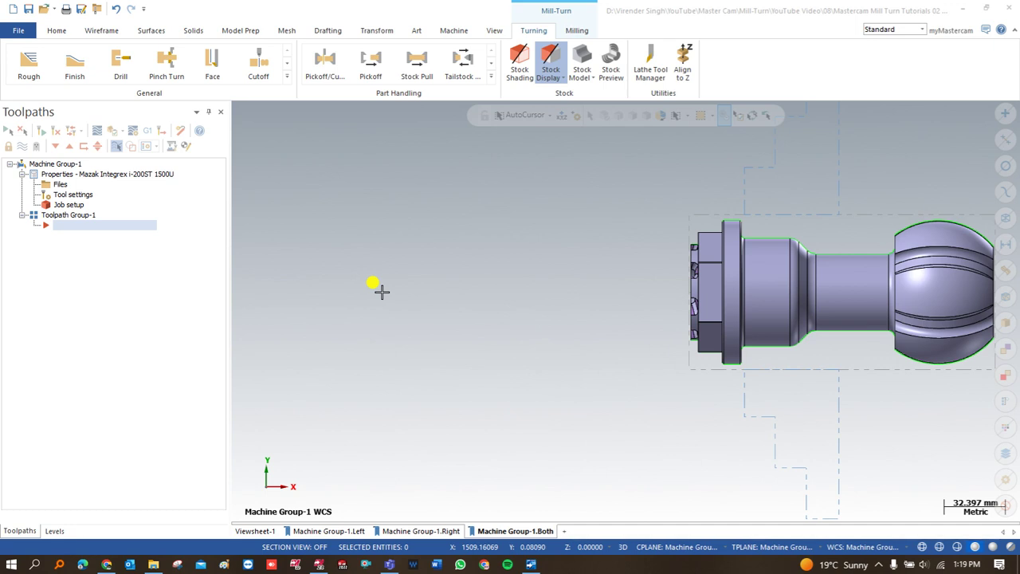
Step: Inspect the shaft's hexagonal, slotted end from an angled view and a straight side view
scroll(662, 278, down, 2)
middle_drag(662, 279, 608, 309)
scroll(647, 221, up, 2)
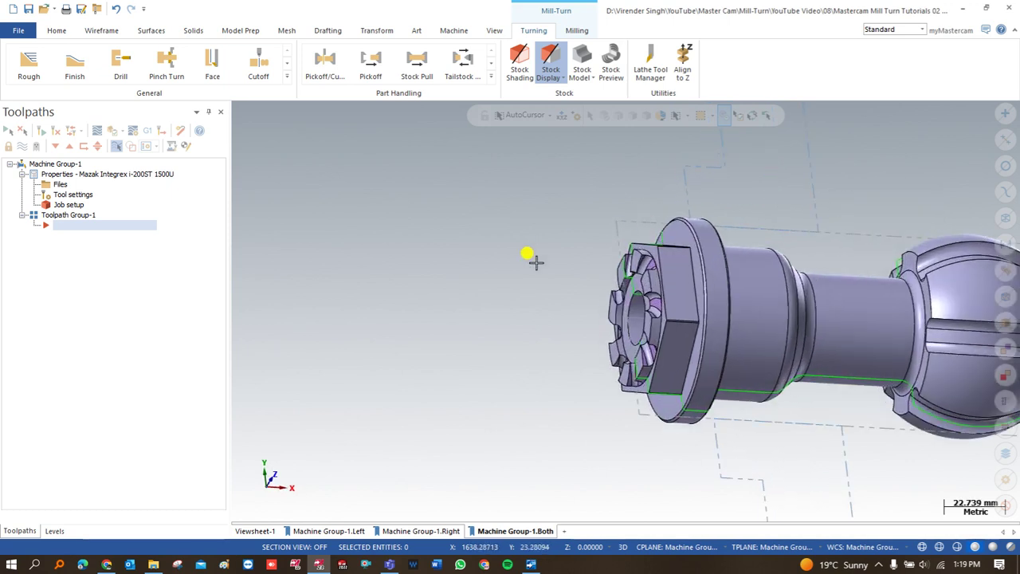
right_click(528, 255)
click(563, 326)
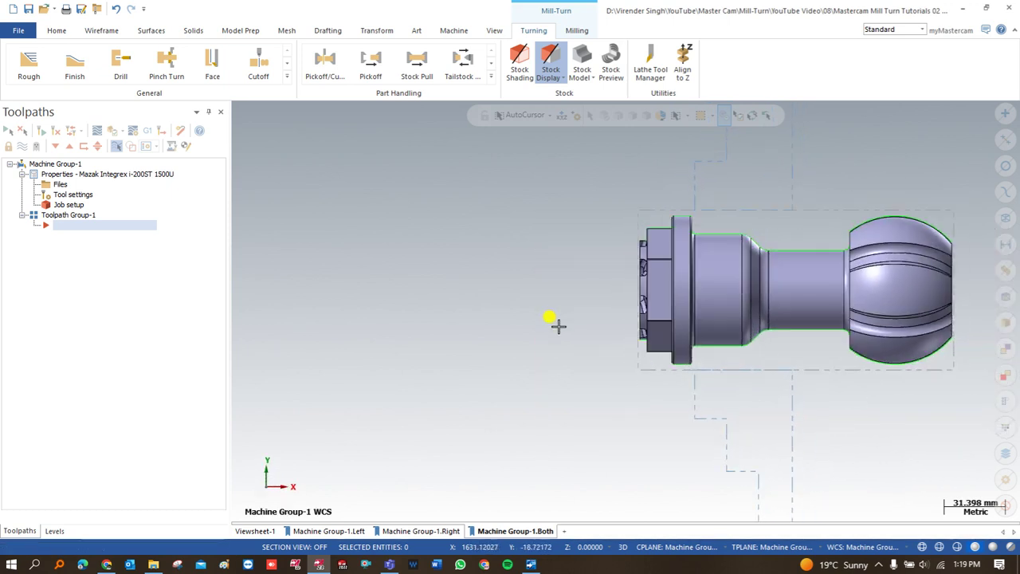
scroll(672, 226, up, 1)
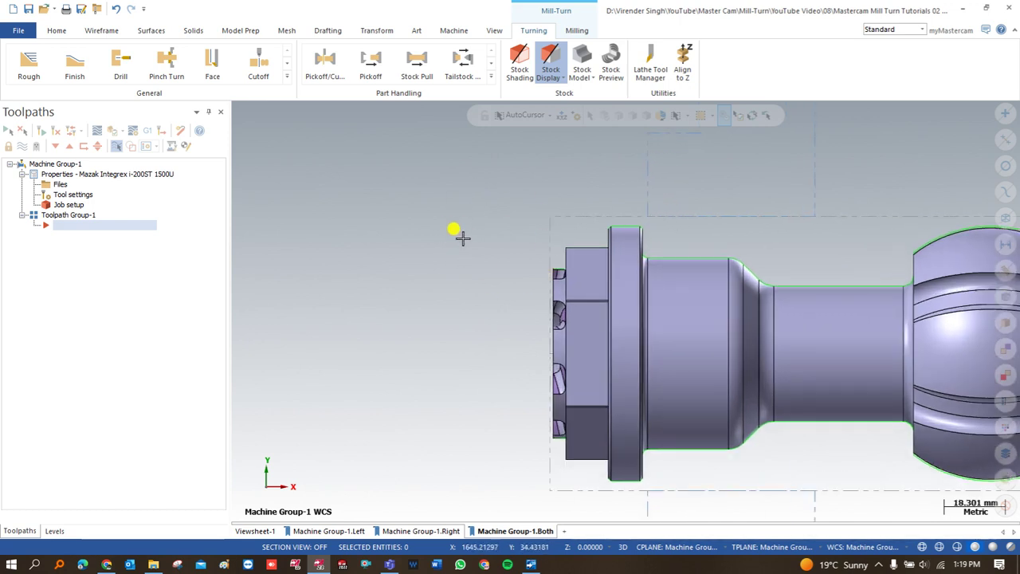
scroll(462, 231, down, 1)
scroll(519, 227, down, 1)
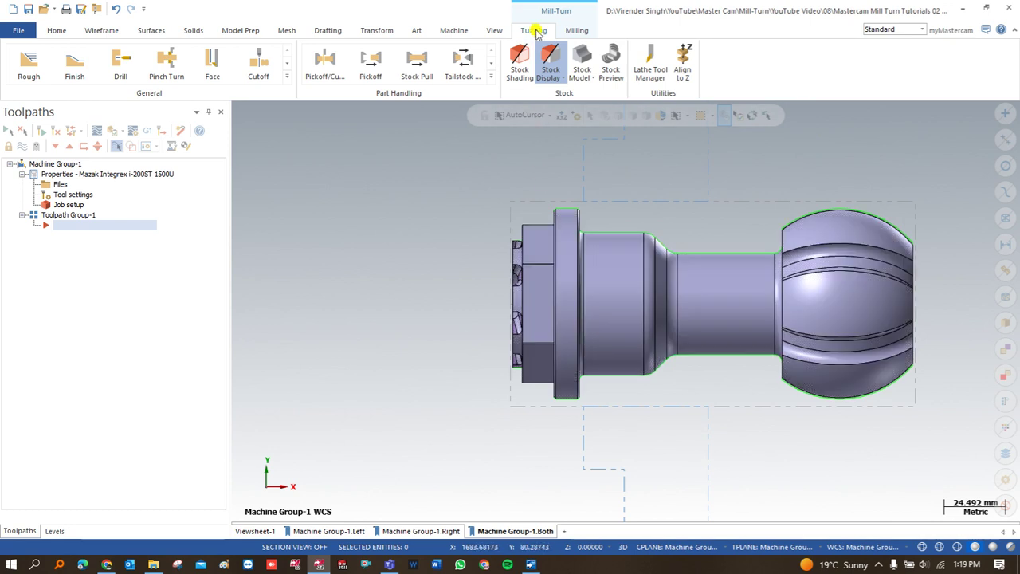
Step: Start a lathe Face toolpath and set its axis combination to Lower Right with the right turning spindle origin
click(287, 76)
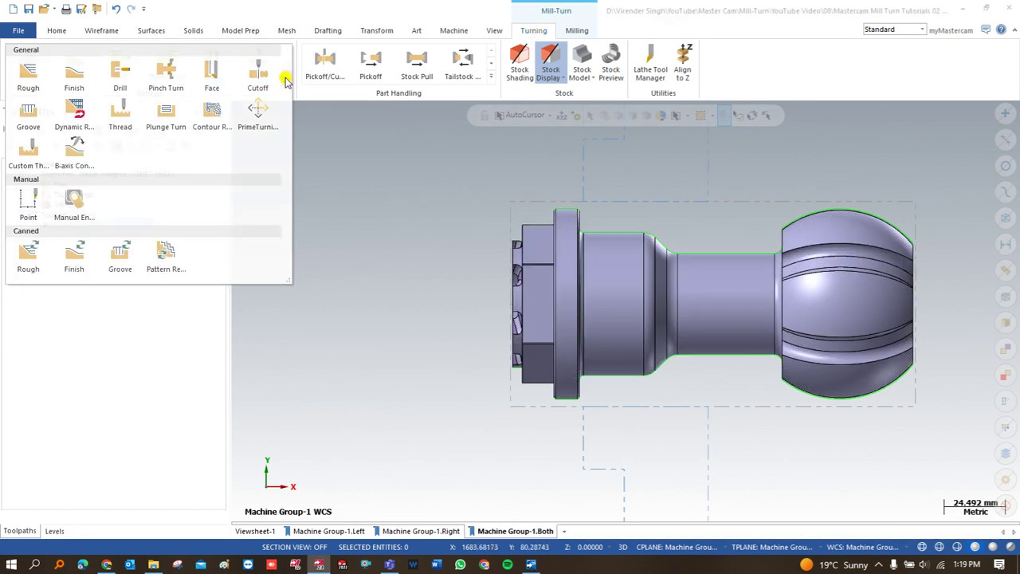
click(211, 75)
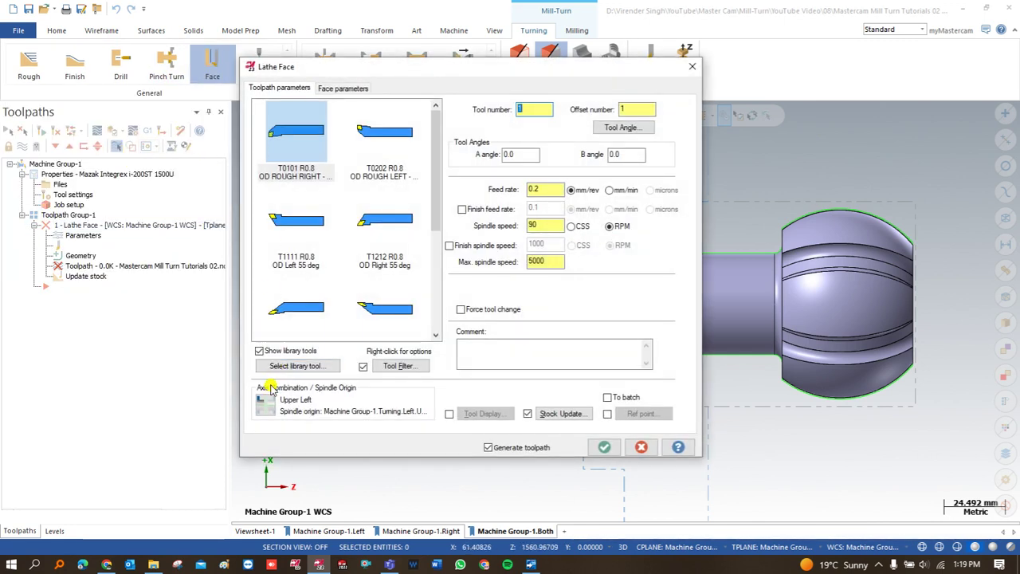
click(270, 384)
click(199, 289)
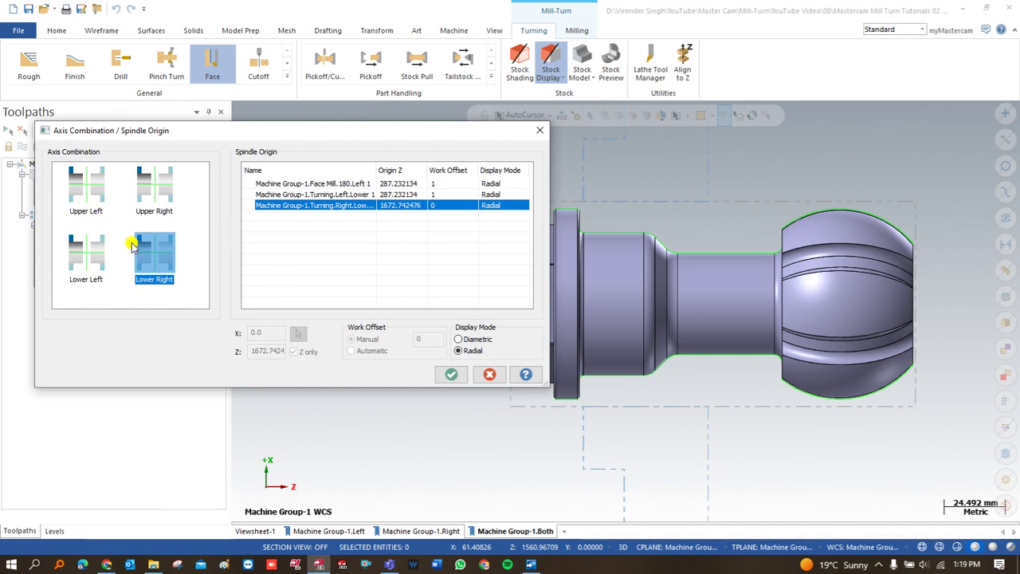
click(452, 374)
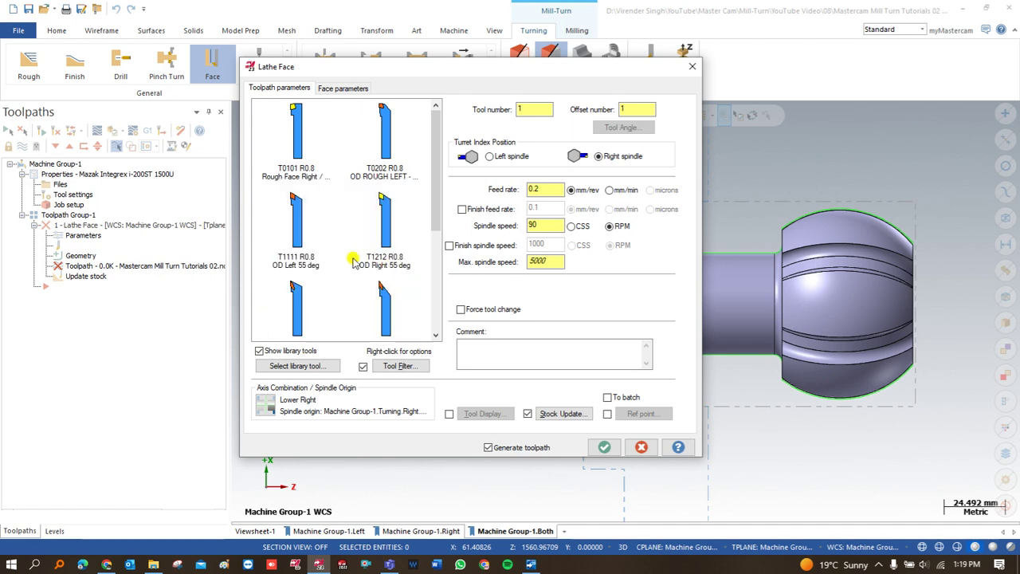
Step: Choose tool T0202 OD ROUGH LEFT - 80 DEG and set matching approach and retract reference points at about X 51.6, Z -13.8
click(382, 136)
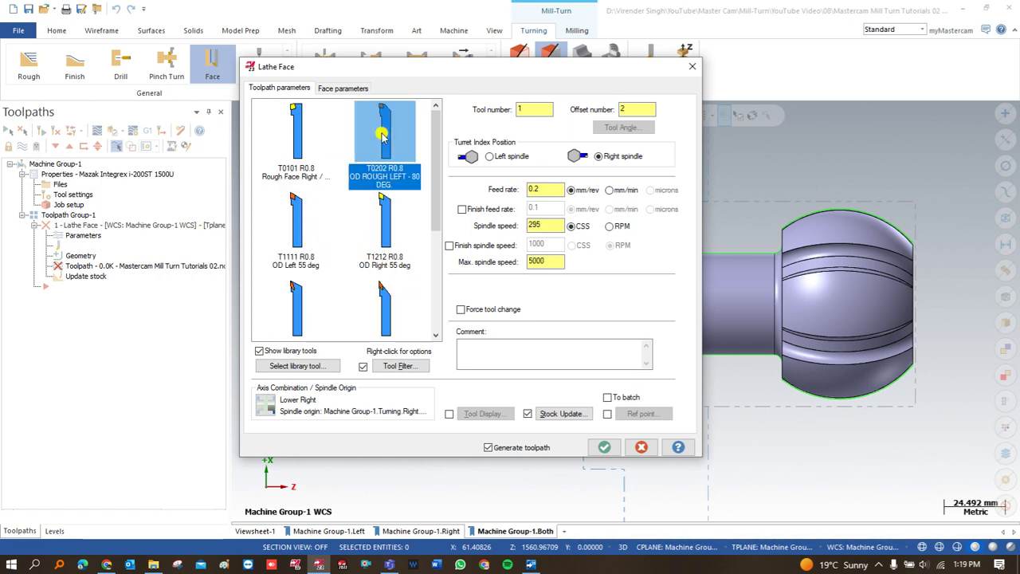
click(607, 413)
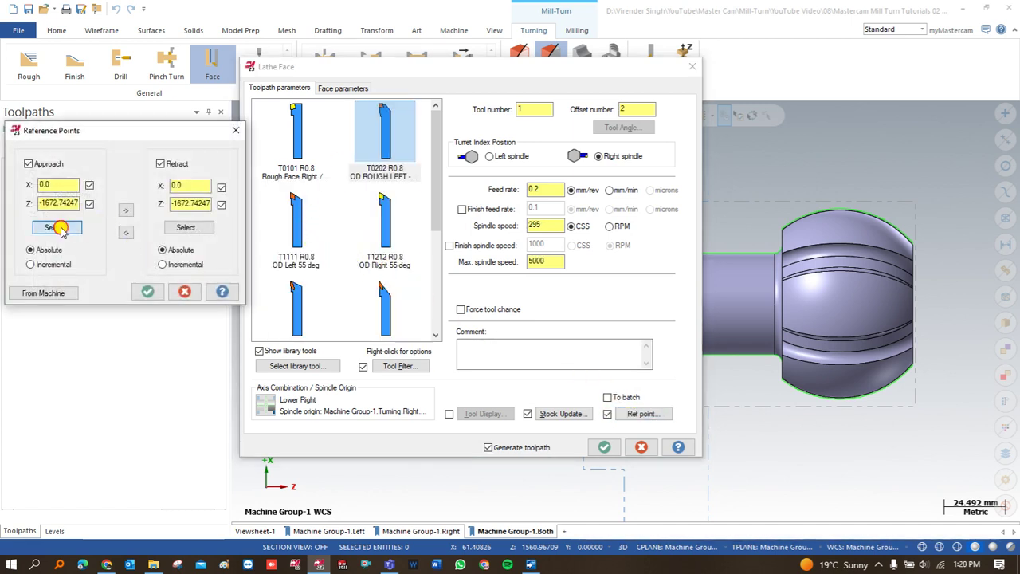
click(57, 228)
click(477, 432)
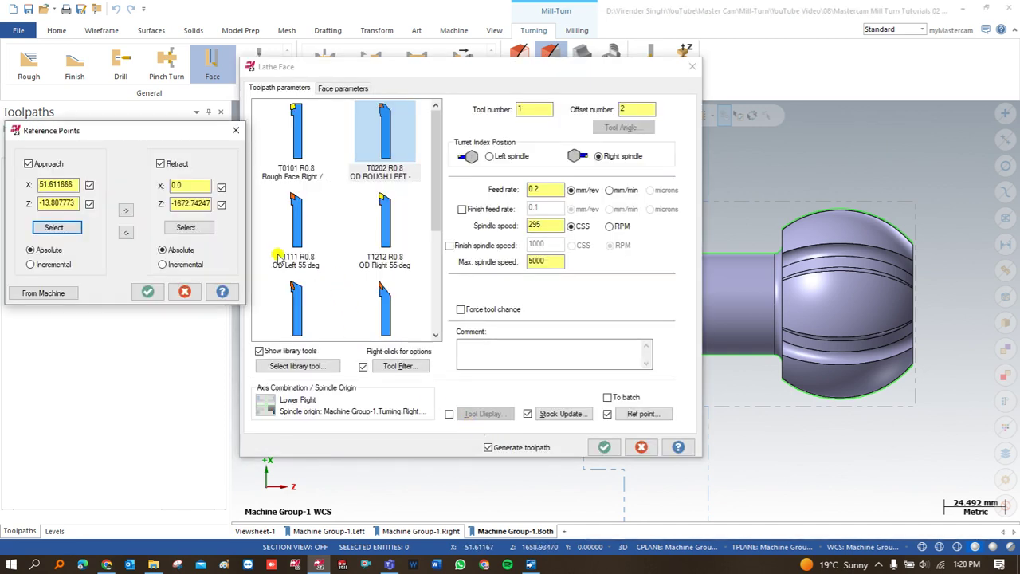
click(125, 210)
click(150, 292)
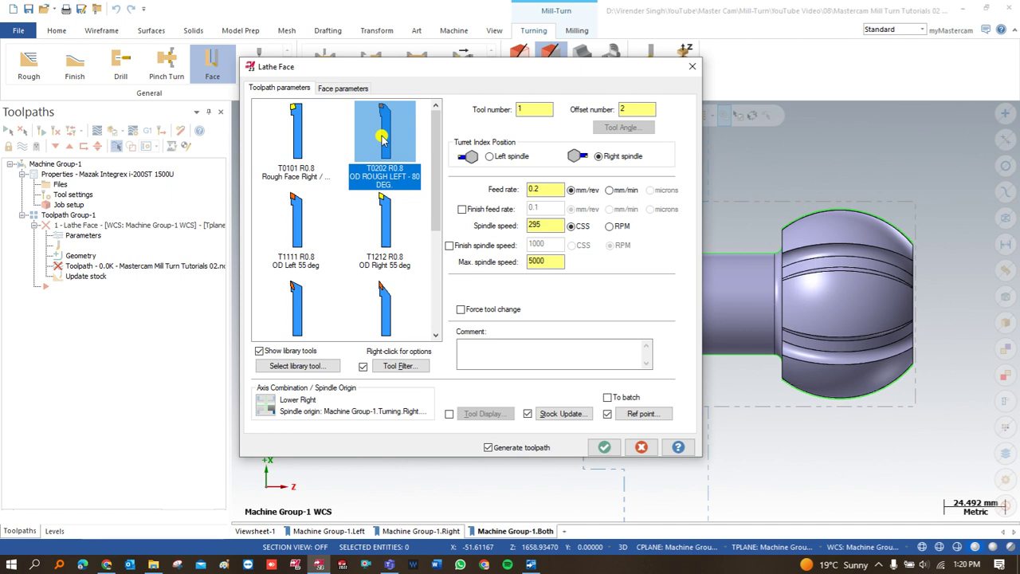
Step: Enable rough stepover at 1.0, set overcut and retract amounts to 1.0, and generate the facing toolpath
click(340, 89)
click(488, 205)
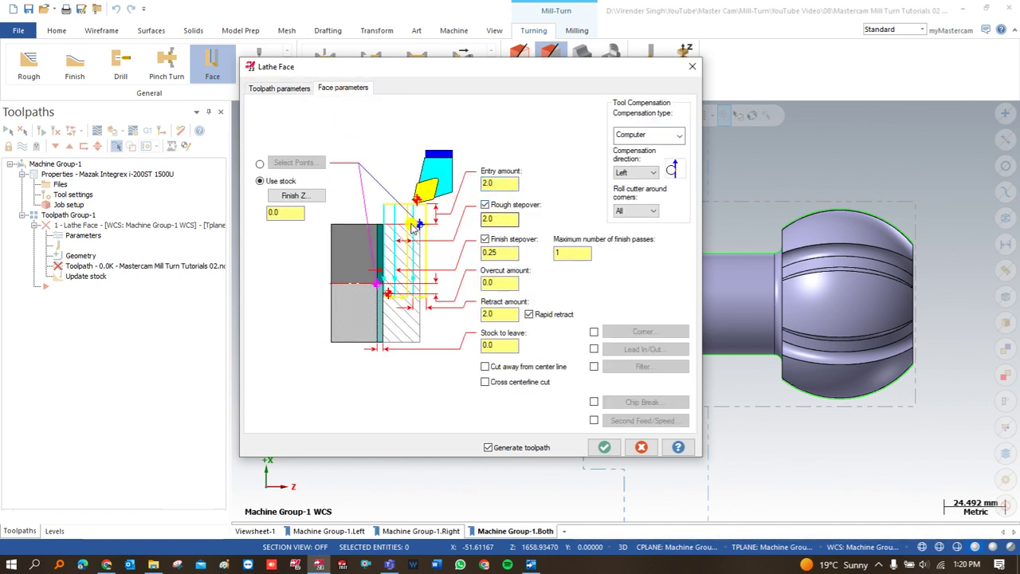
click(498, 221)
text(1)
key(Tab)
text(1)
key(Tab)
text(1)
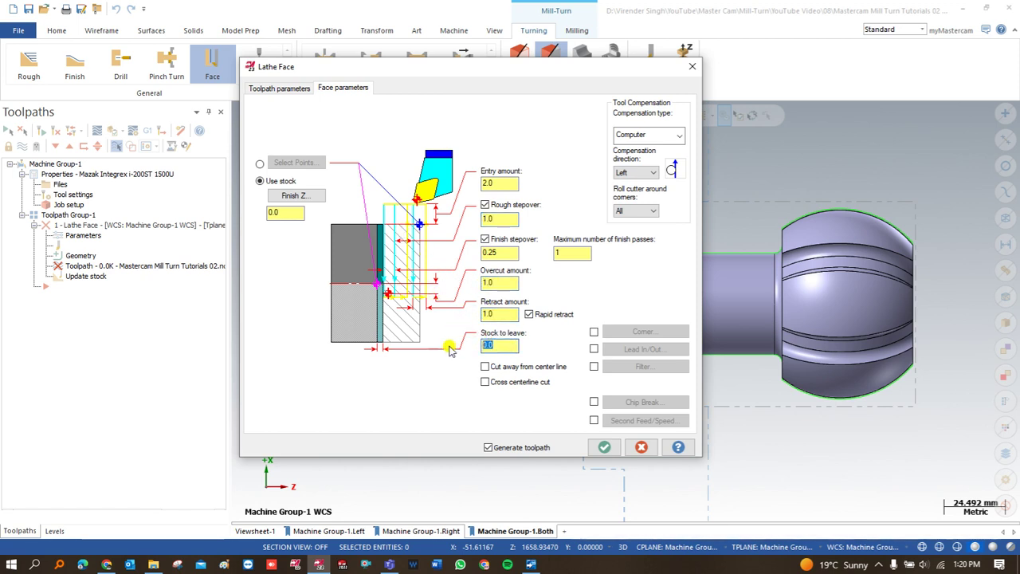
click(603, 446)
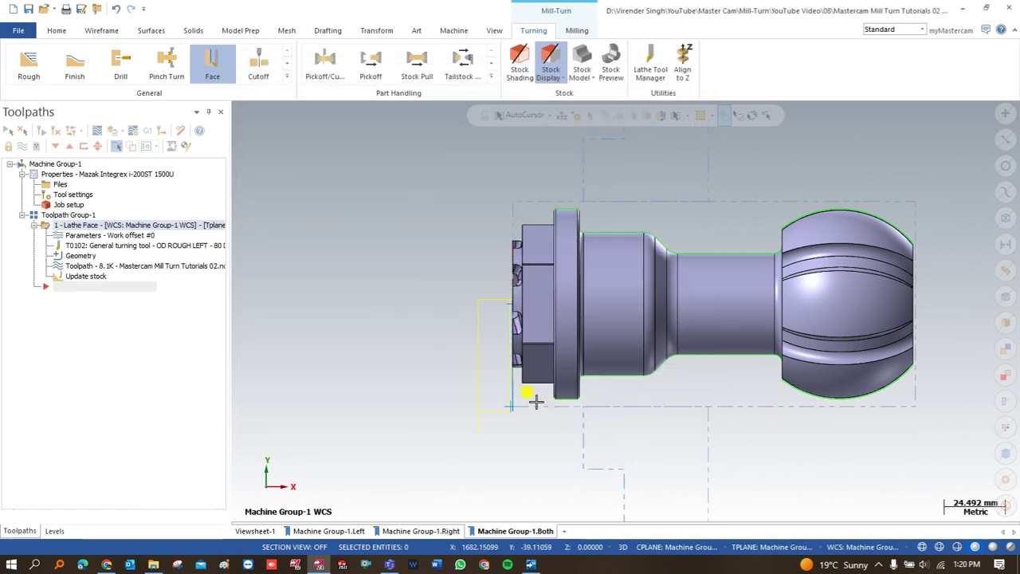
Step: Start a lathe Rough toolpath and chain the wireframe profile from the slotted end to the large flange's outer diameter
scroll(510, 399, up, 2)
scroll(504, 376, up, 4)
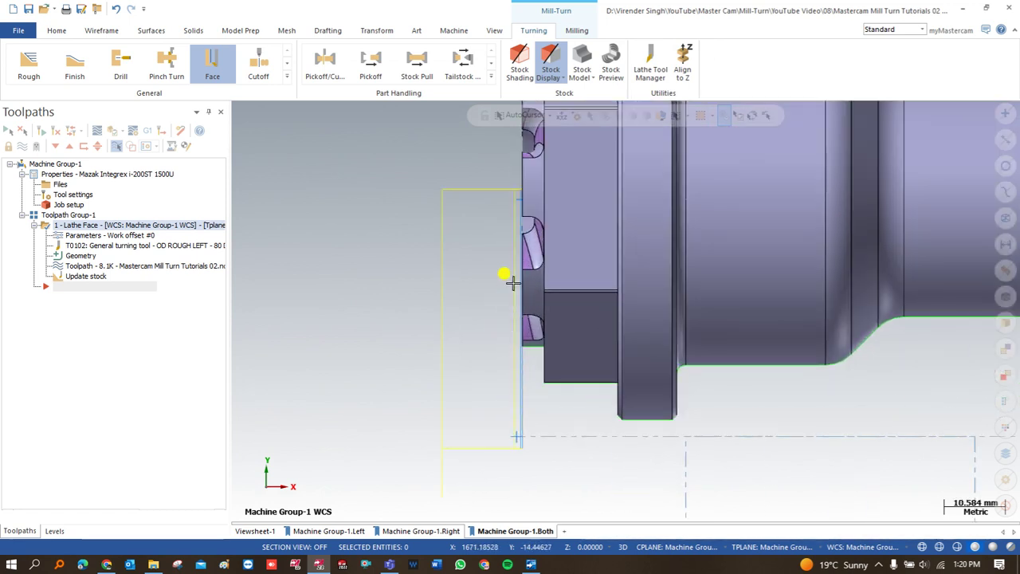
scroll(502, 319, down, 3)
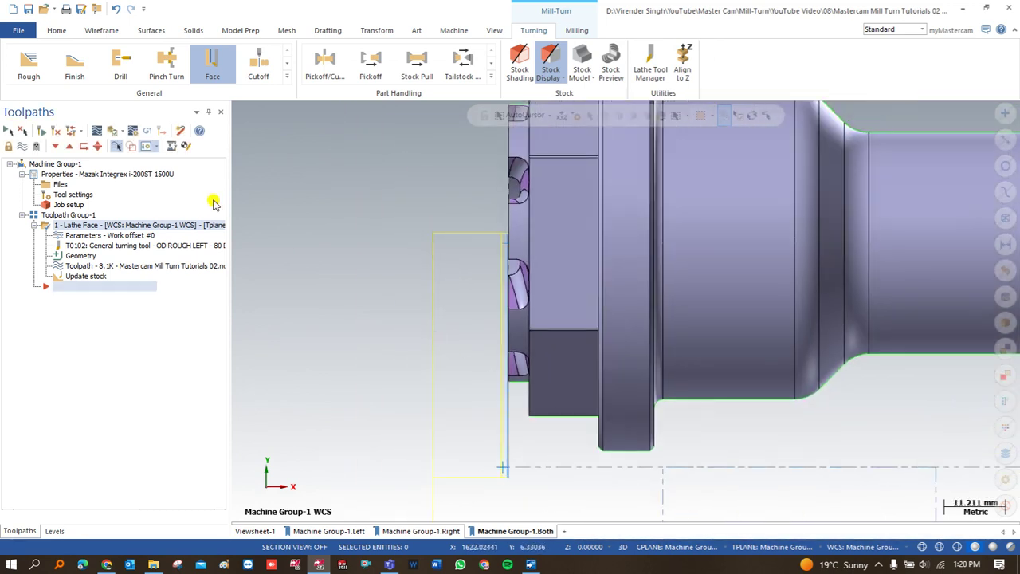
middle_drag(399, 332, 396, 197)
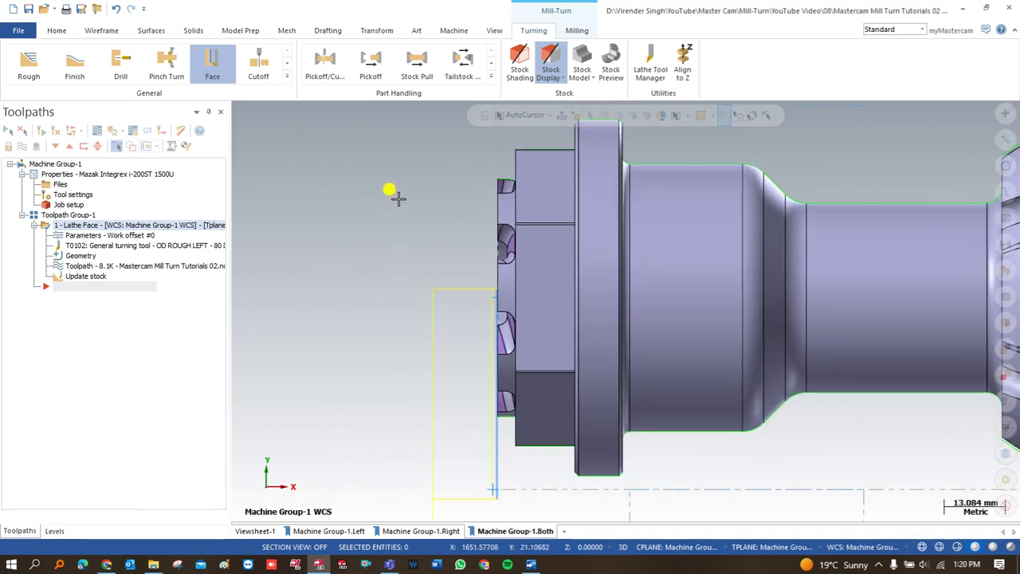
click(287, 77)
click(28, 74)
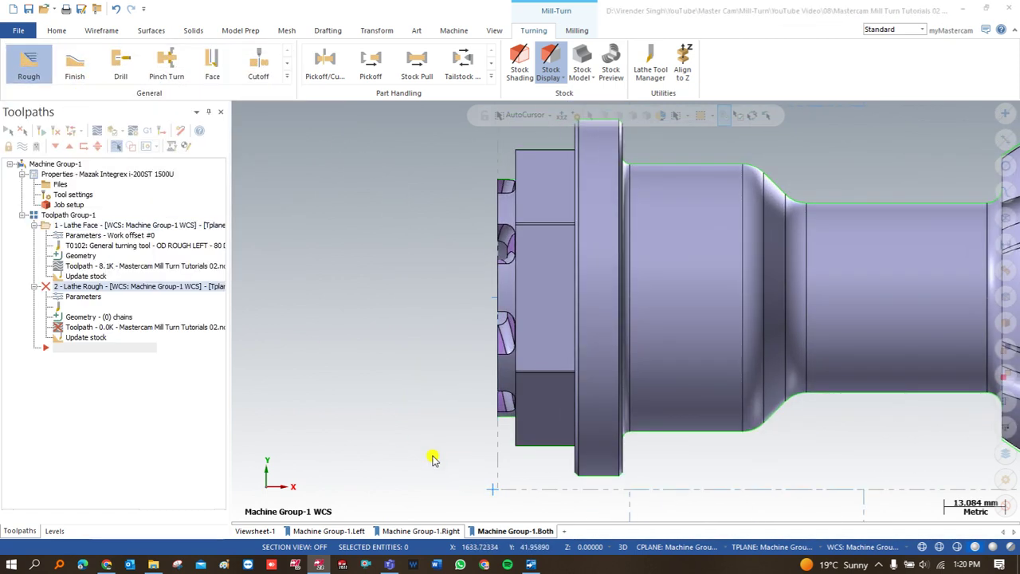
scroll(499, 426, up, 2)
scroll(502, 412, up, 3)
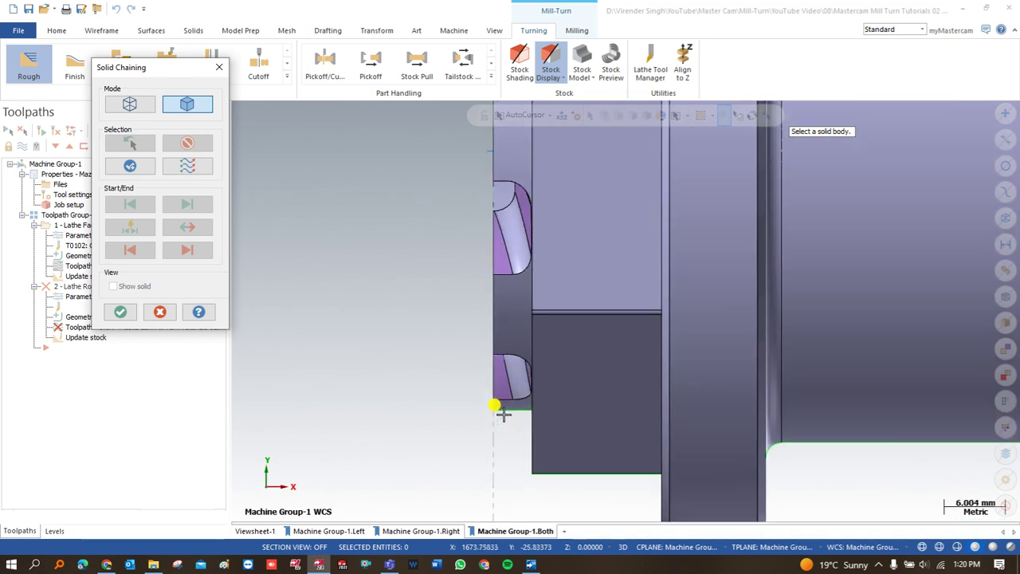
click(130, 104)
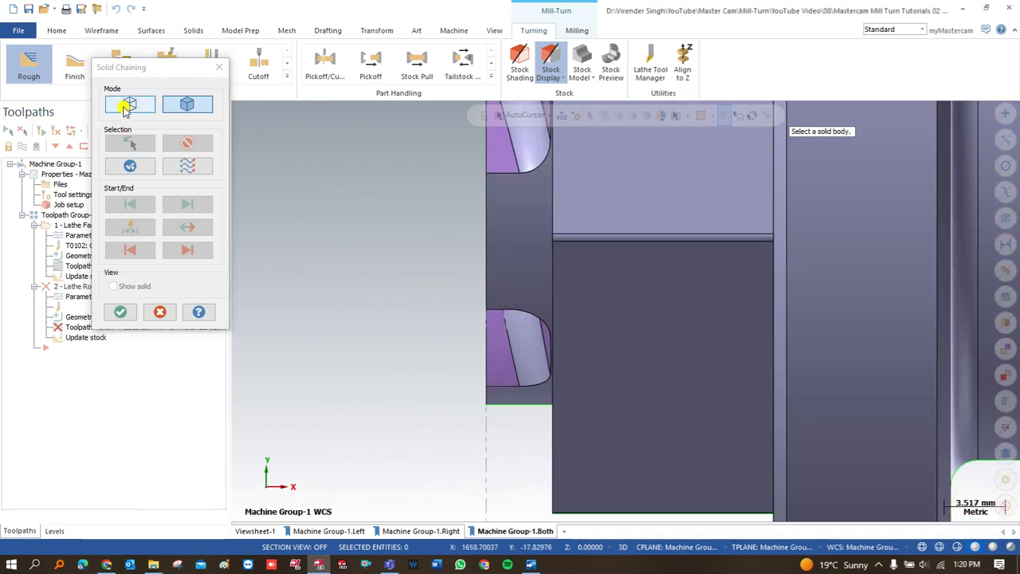
click(486, 407)
scroll(587, 519, down, 3)
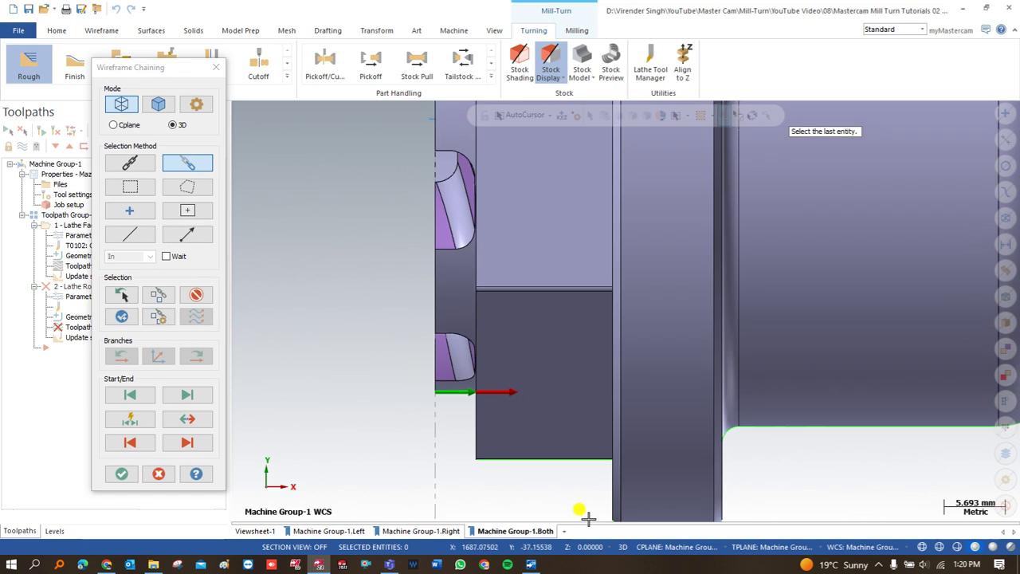
scroll(644, 435, up, 2)
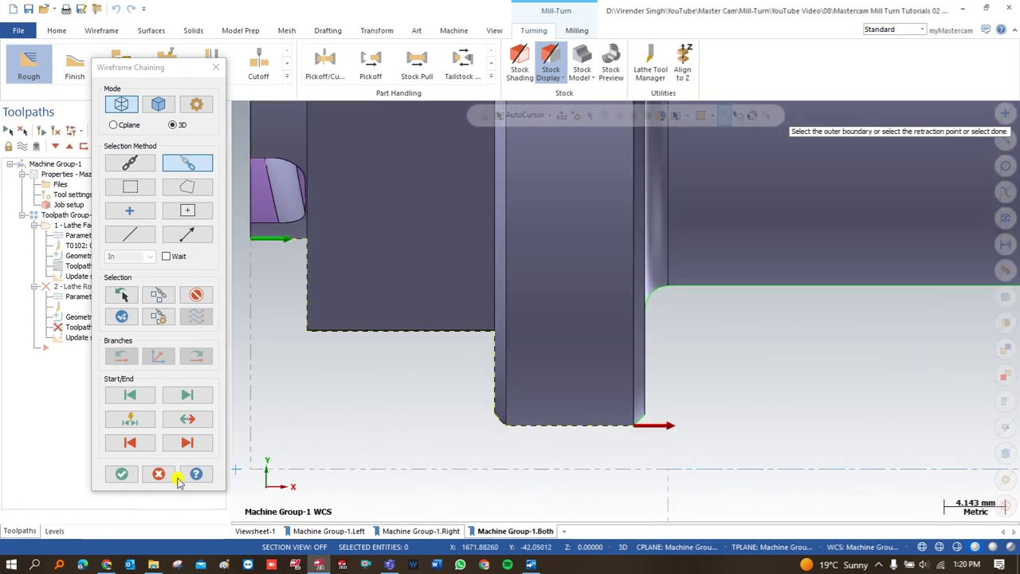
click(119, 474)
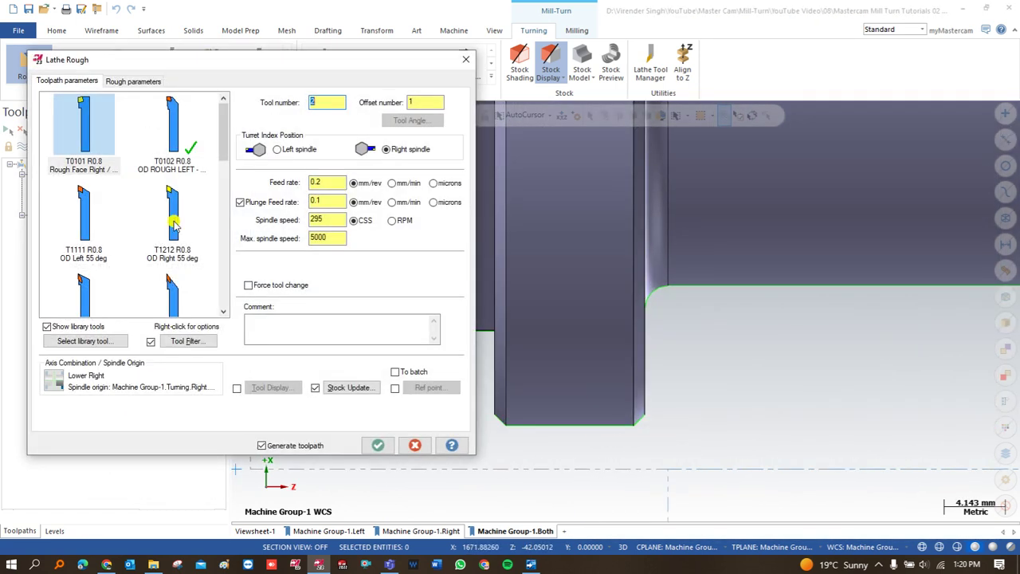
Step: Assign tool T0102 OD ROUGH LEFT - 80 DEG to the roughing and pick one reference point below the part for approach and retract
click(177, 140)
click(394, 388)
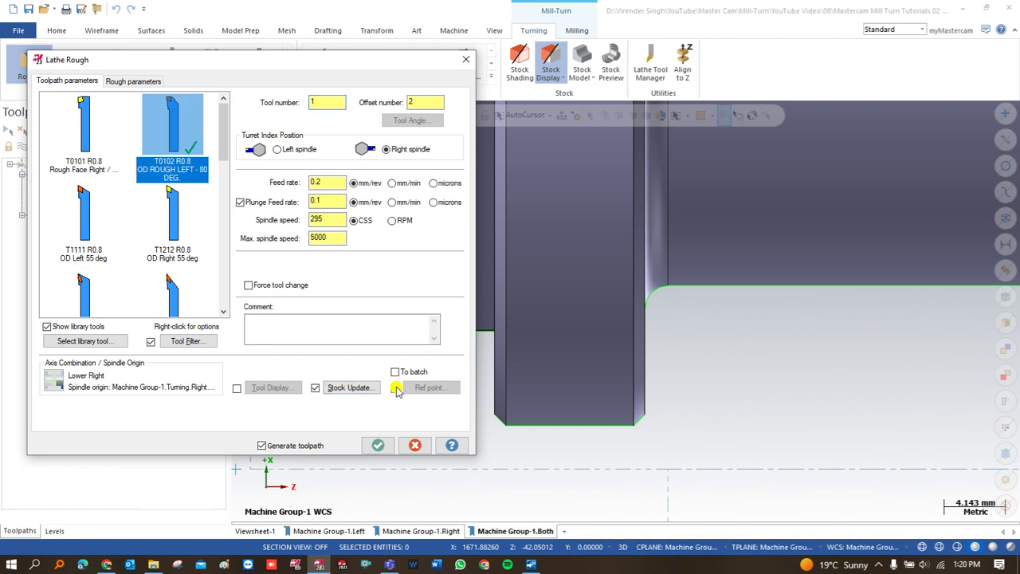
click(422, 387)
click(54, 228)
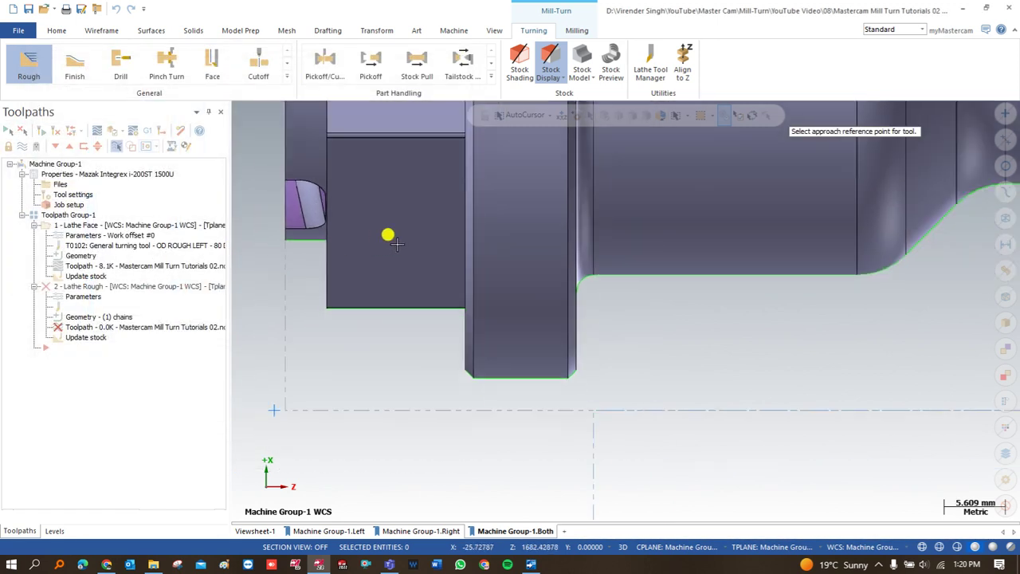
scroll(388, 234, down, 2)
click(342, 389)
click(125, 209)
click(147, 292)
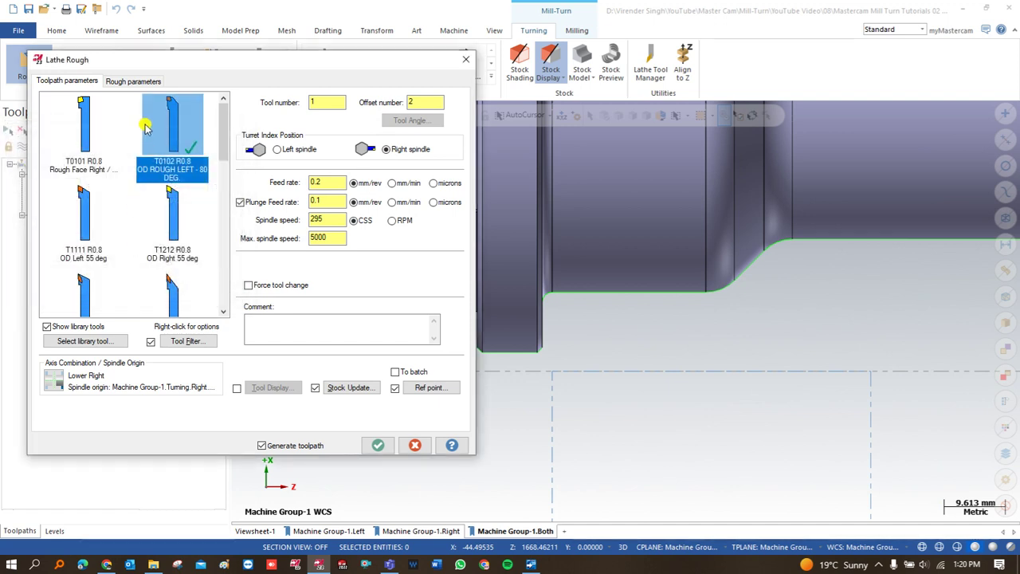
Step: Check the roughing operation's rough direction and its axis combination and spindle origin
click(133, 81)
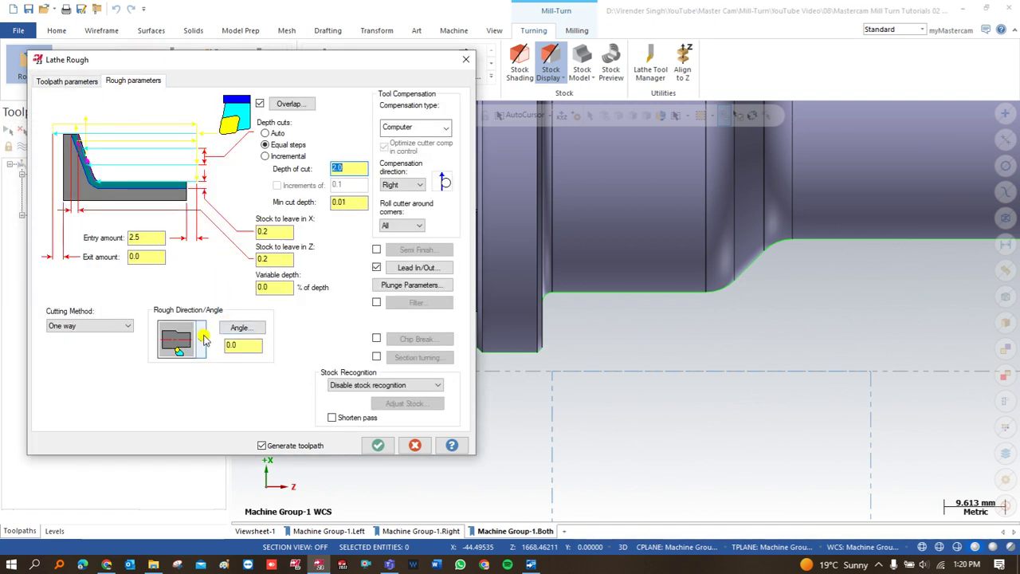
click(67, 81)
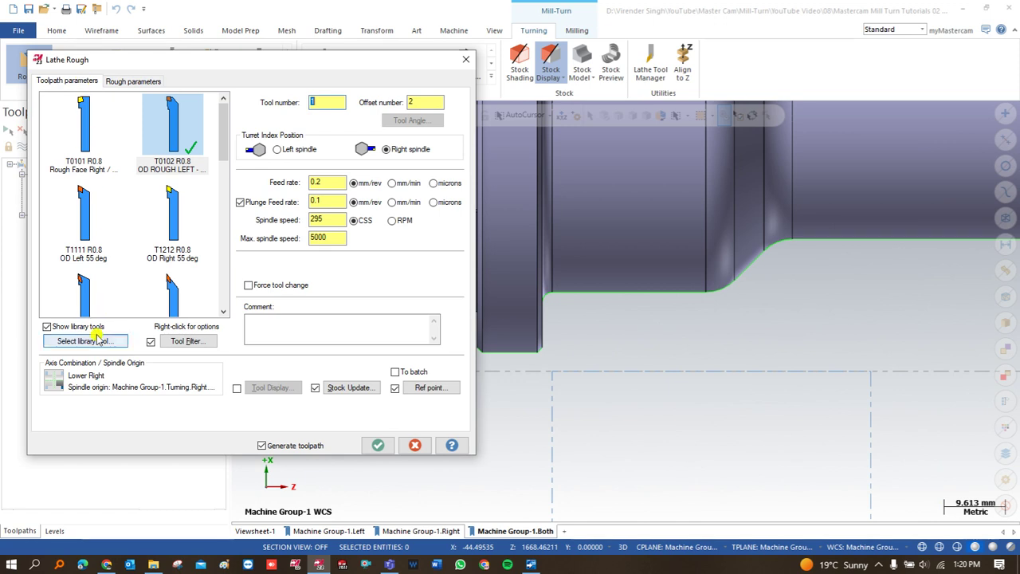
click(52, 383)
click(447, 376)
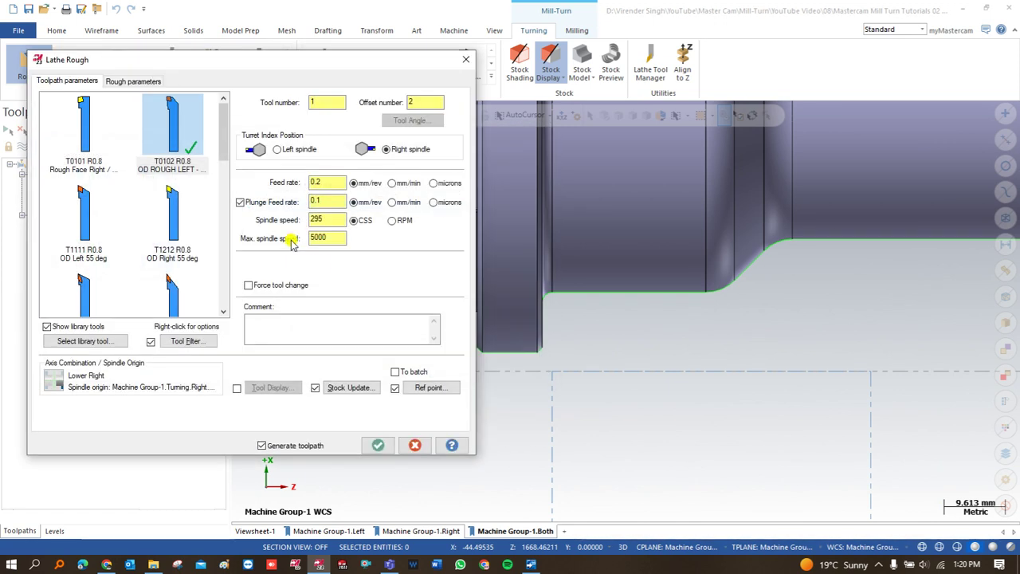
Step: Set the roughing operation's stock recognition to Use stock for outer boundary
click(136, 80)
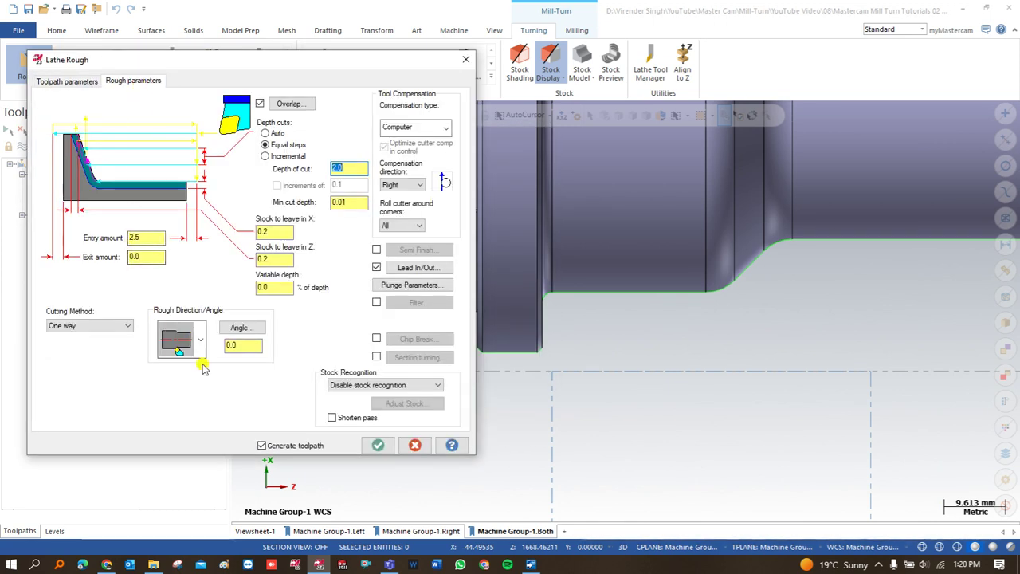
click(339, 386)
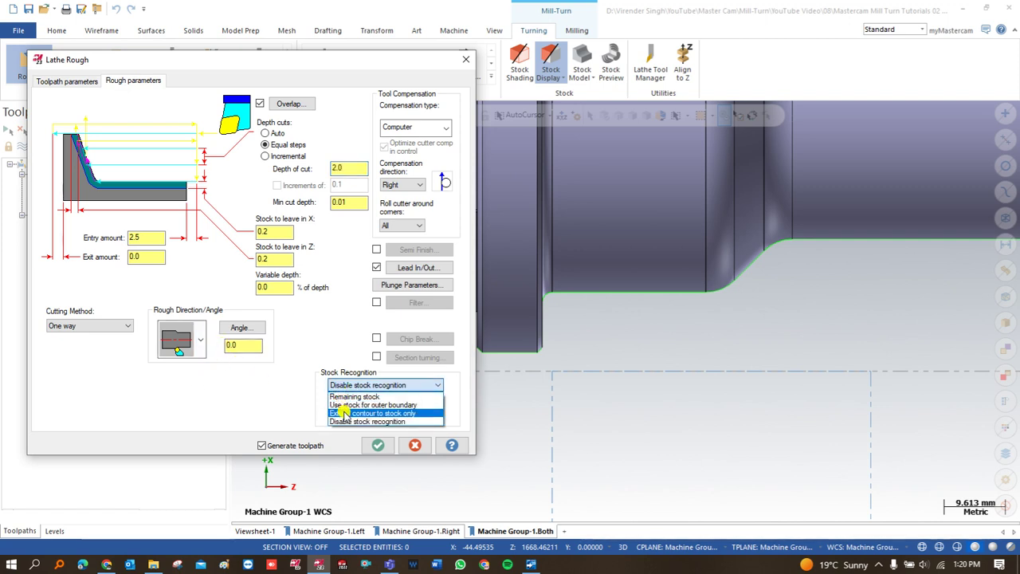
click(345, 405)
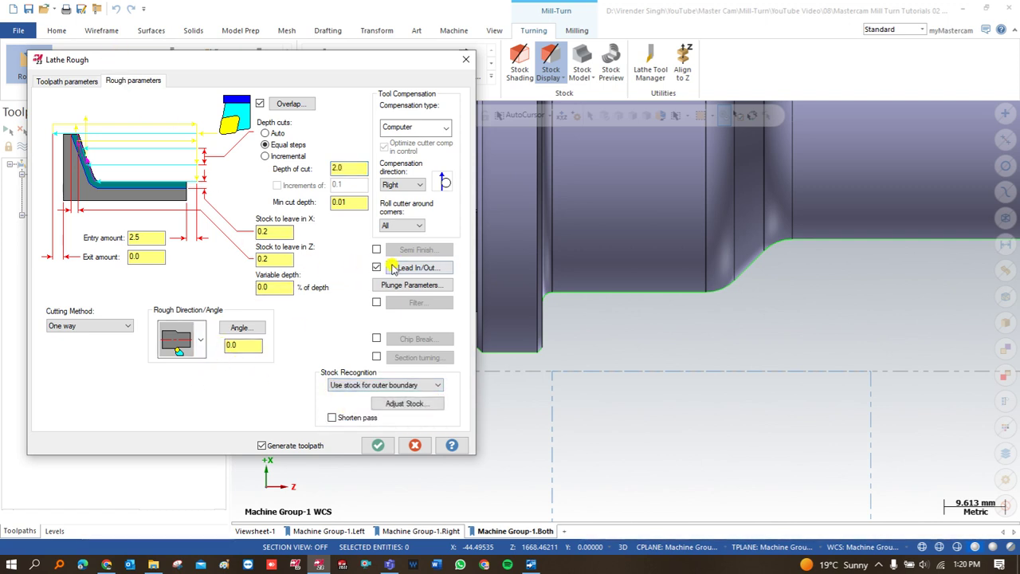
Step: Extend the end of the contour by 1 mm in the lead-out settings and generate the roughing toolpath
click(417, 267)
click(67, 135)
click(67, 169)
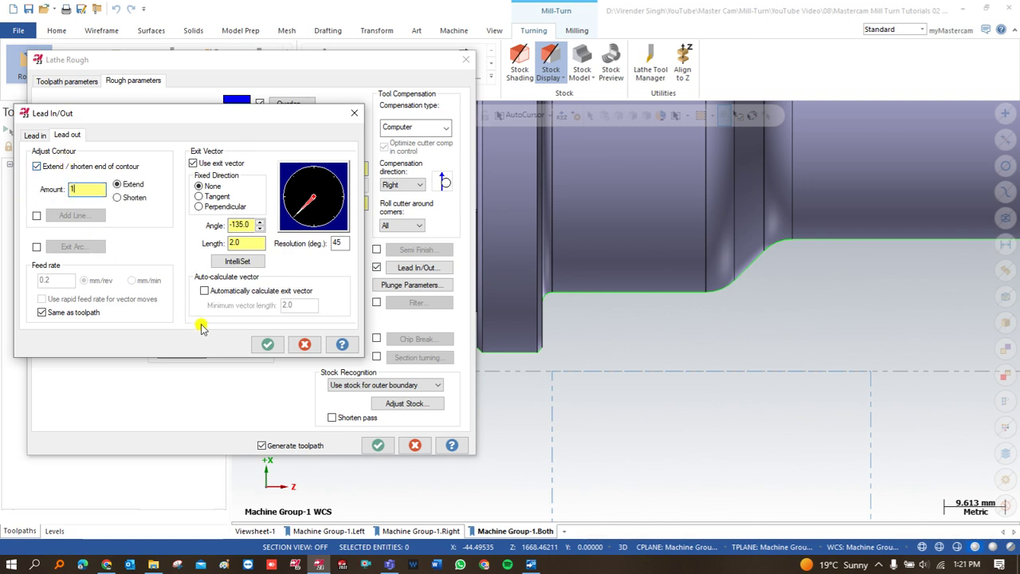
click(267, 344)
click(377, 445)
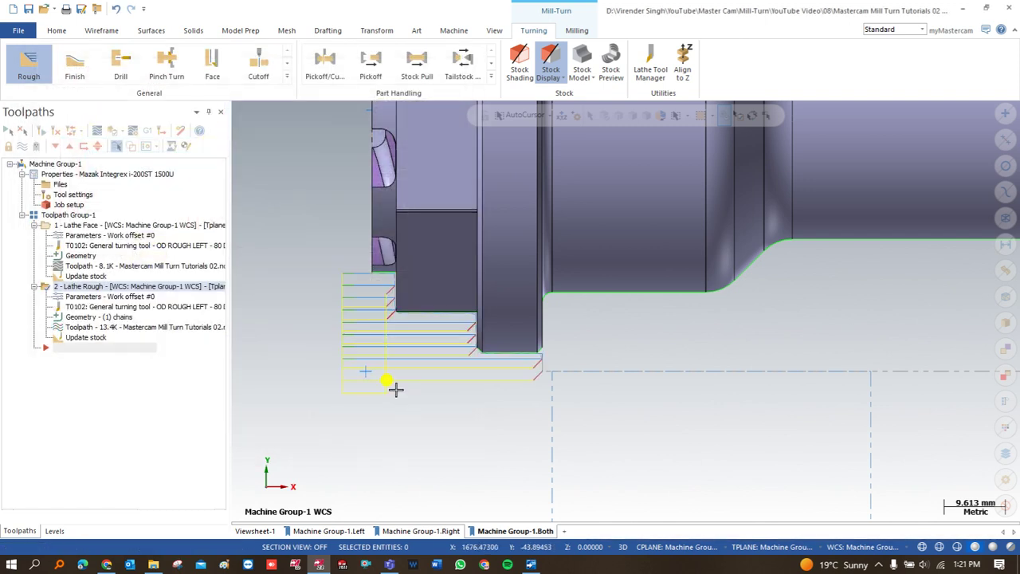
Step: Set the extension of the roughing contour's end to 2 mm in the lead-out settings
scroll(452, 368, up, 1)
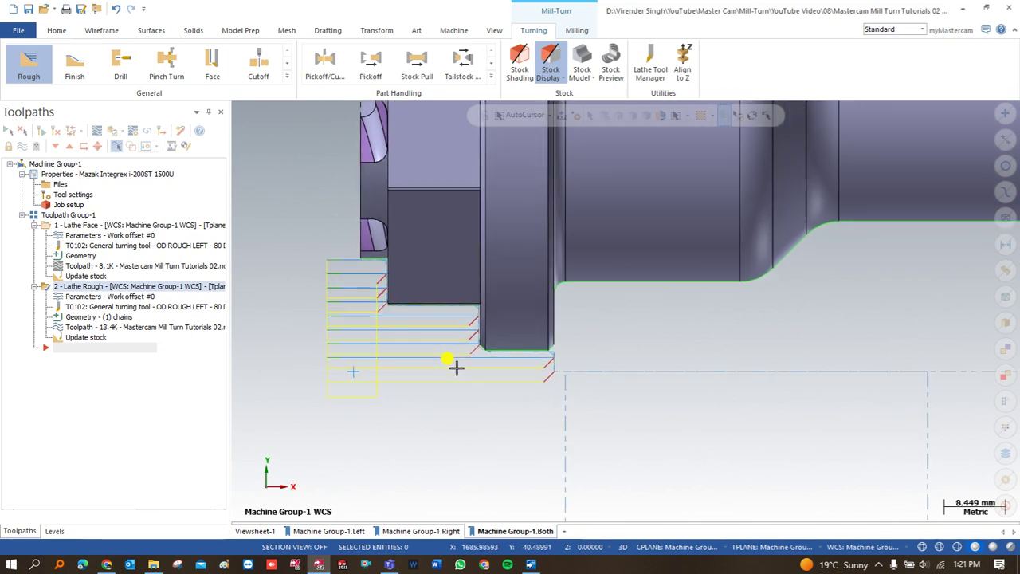
click(93, 301)
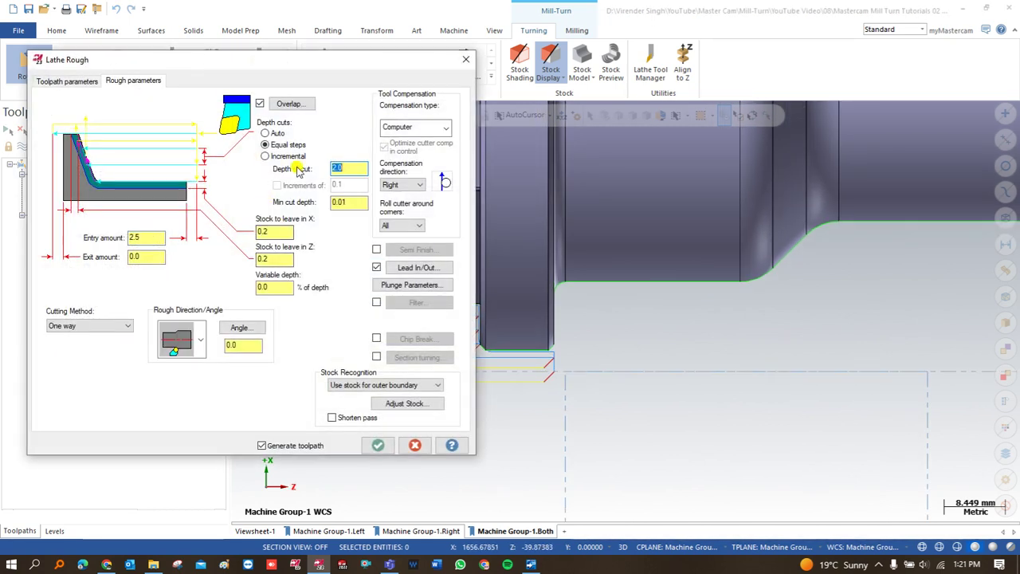
click(406, 268)
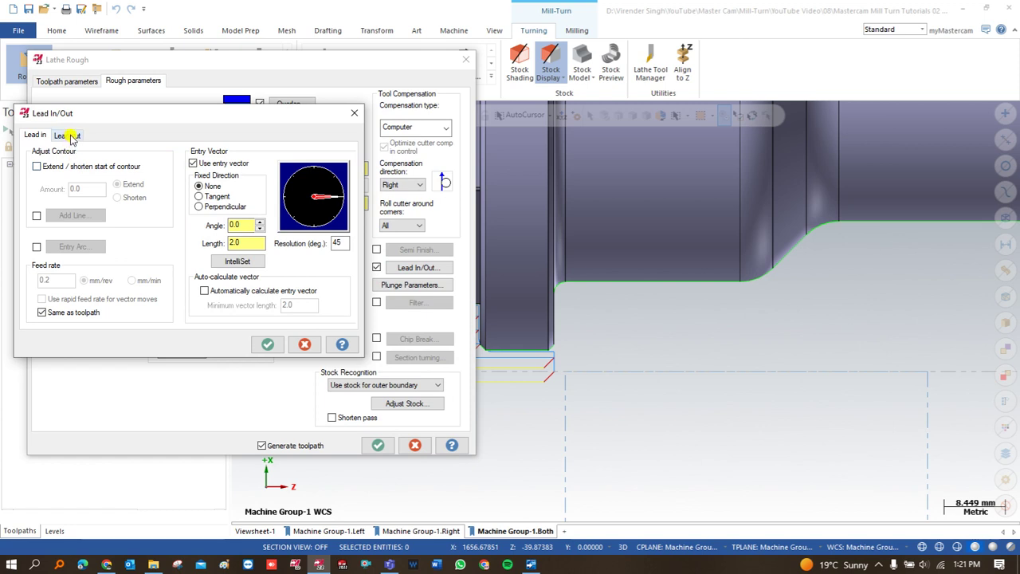
click(70, 137)
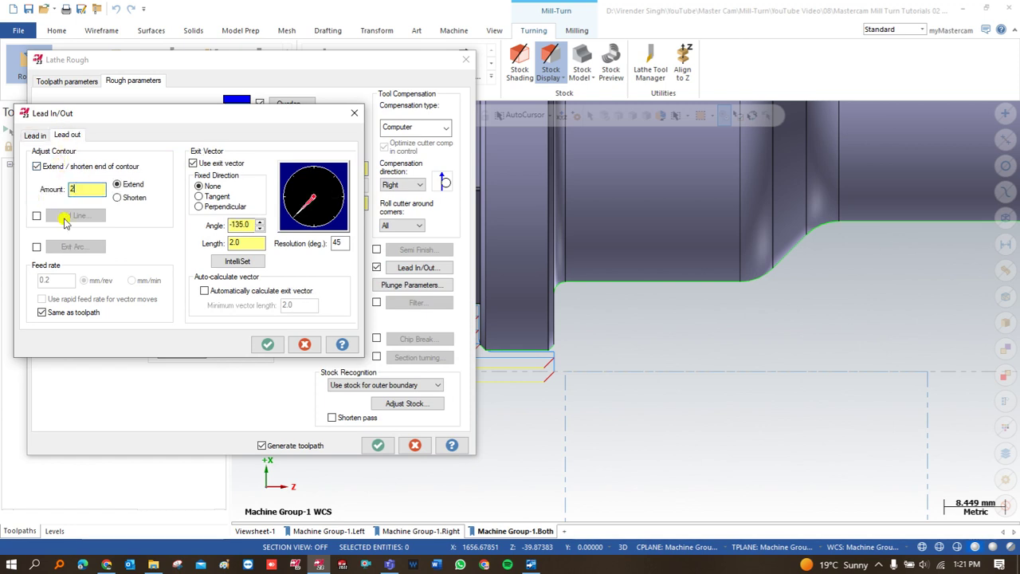
text(2)
click(268, 343)
Step: Turn on Semi Finish, adjust the depth of cut and regenerate the roughing toolpath
click(376, 250)
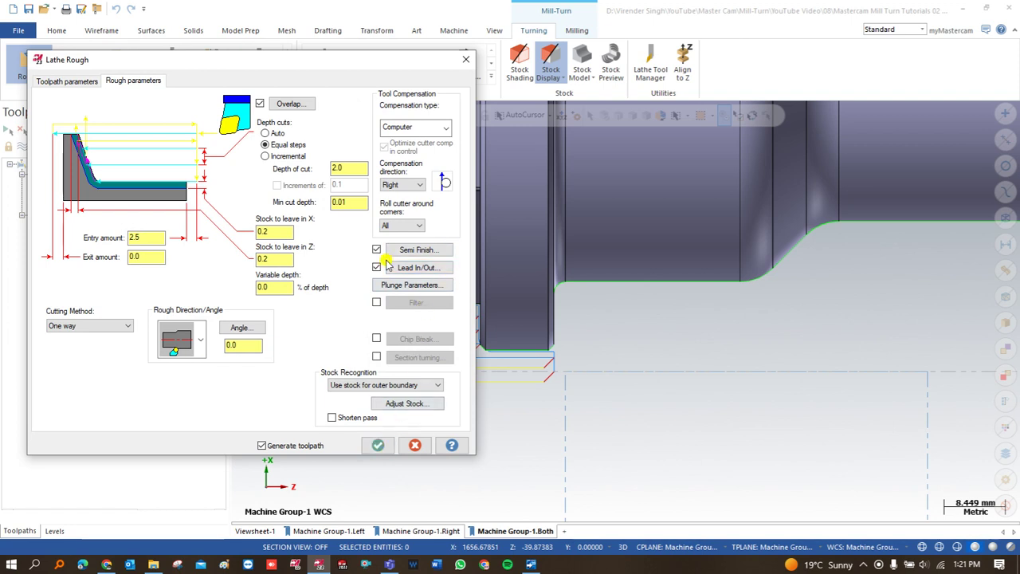
double_click(341, 170)
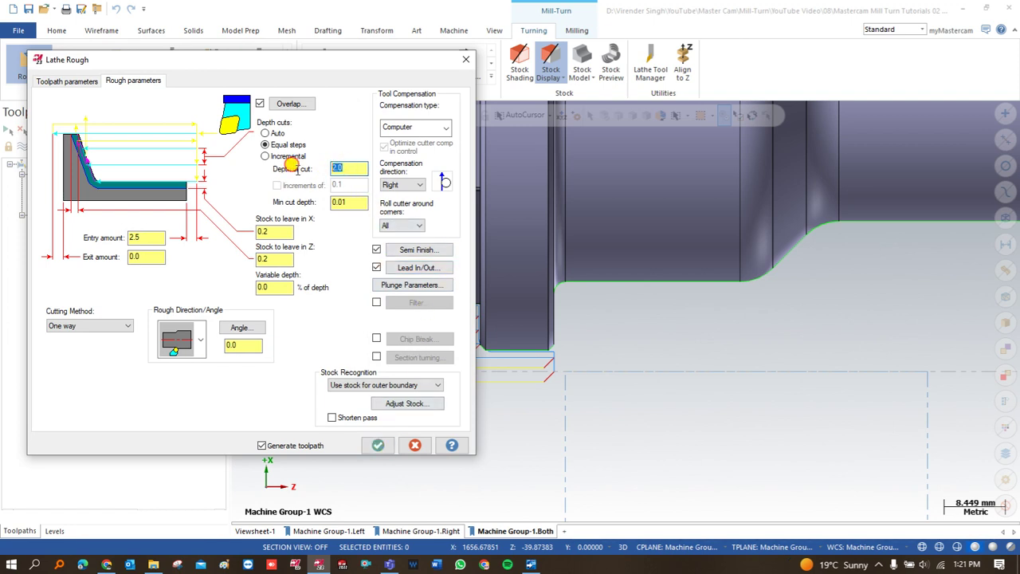
click(378, 445)
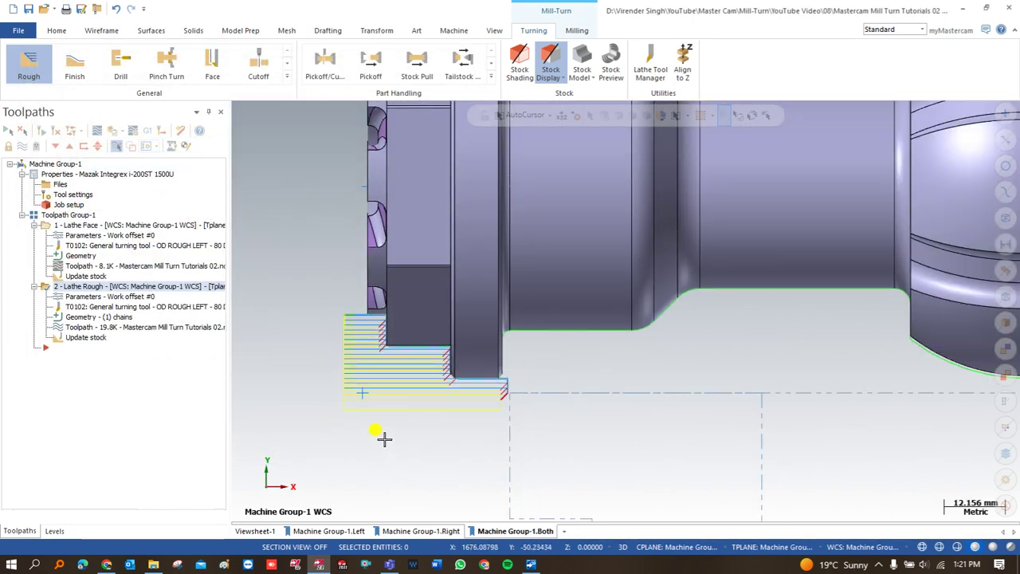
Step: Examine the roughing passes at the hexagon end of the shaft from the front and at an angle
scroll(383, 439, down, 4)
scroll(511, 243, up, 1)
middle_drag(476, 236, 492, 202)
scroll(492, 203, up, 1)
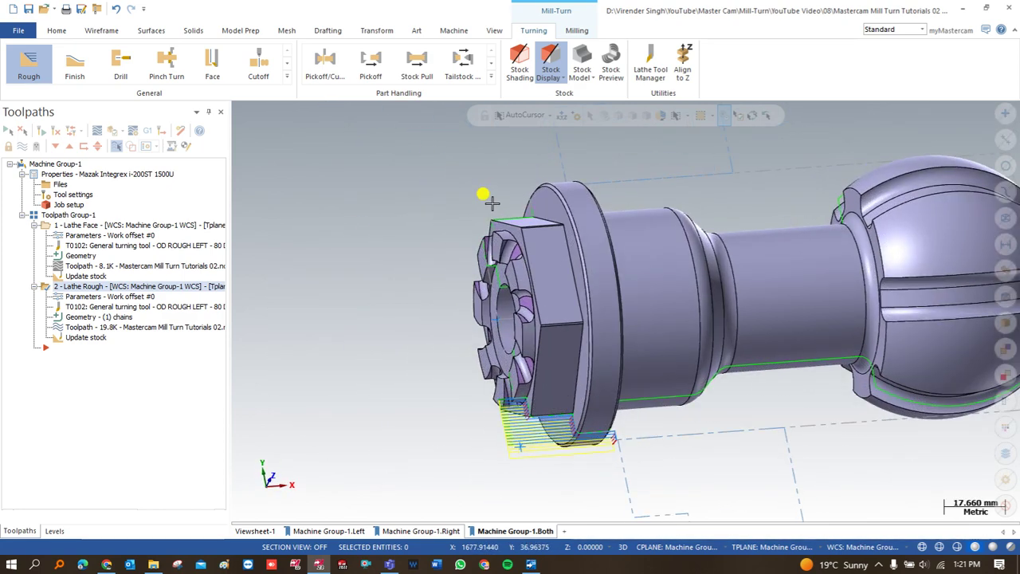
middle_drag(496, 279, 392, 271)
right_click(393, 266)
click(425, 330)
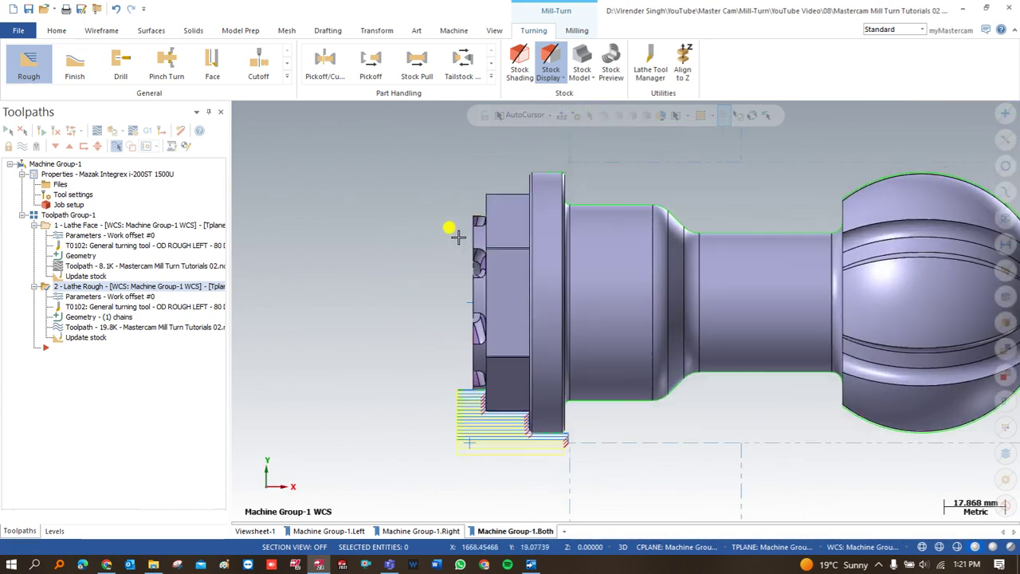
middle_drag(429, 290, 429, 219)
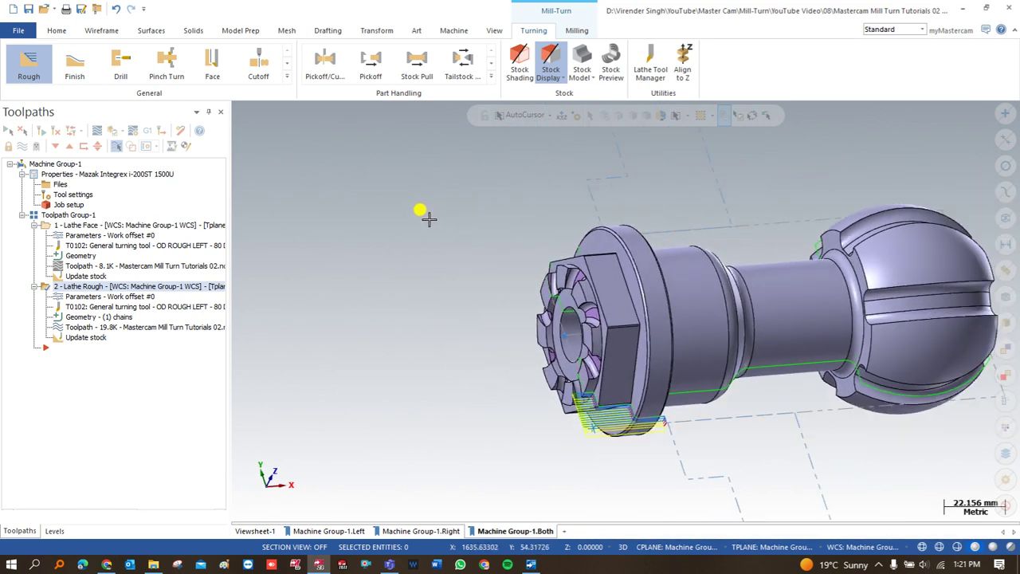
scroll(519, 268, up, 5)
mouse_move(523, 270)
middle_down()
mouse_move(512, 288)
mouse_move(519, 273)
middle_up()
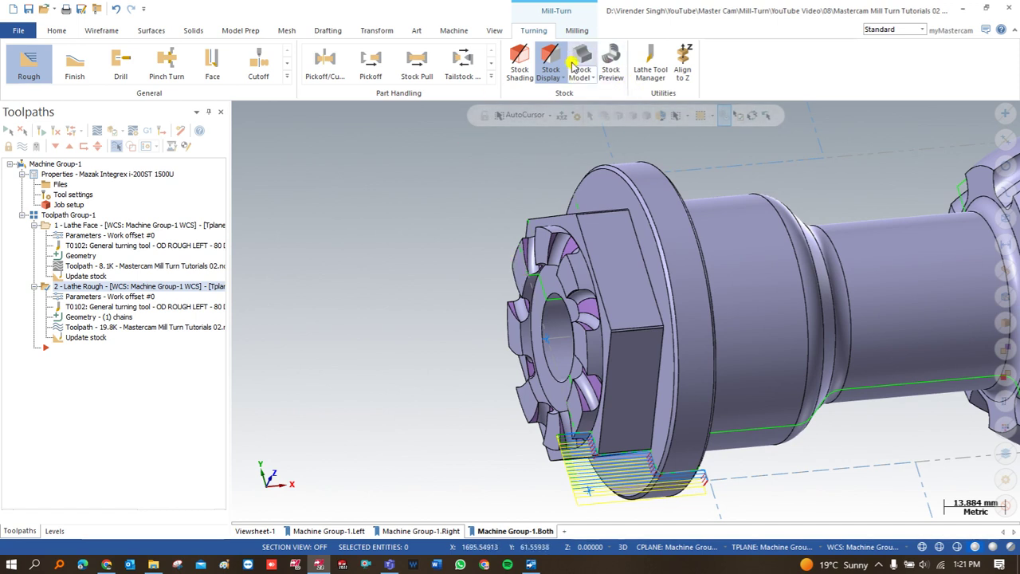
Step: Start a milling Contour toolpath and chain the loop where the hexagon meets the flange
click(575, 29)
click(38, 65)
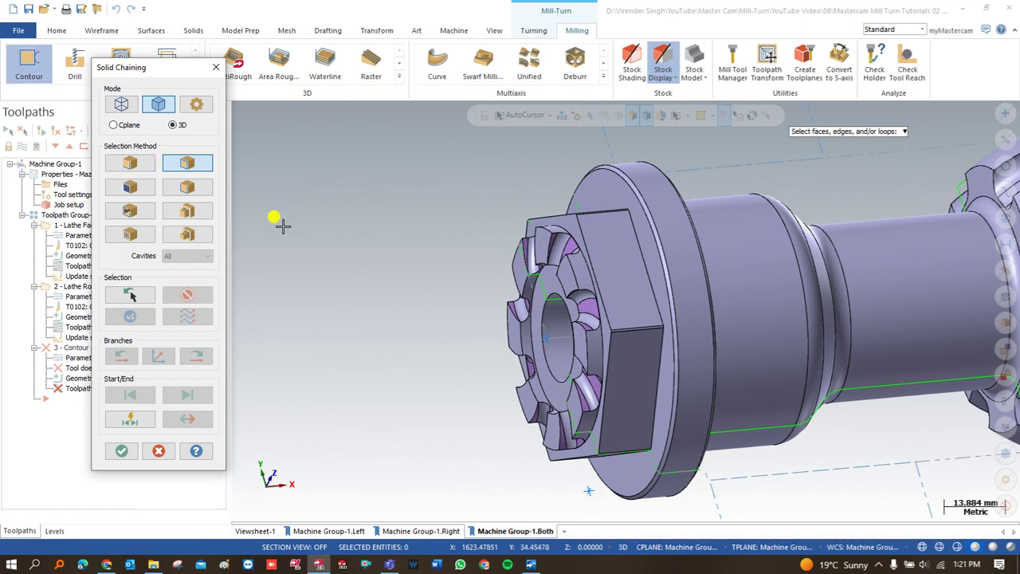
click(638, 247)
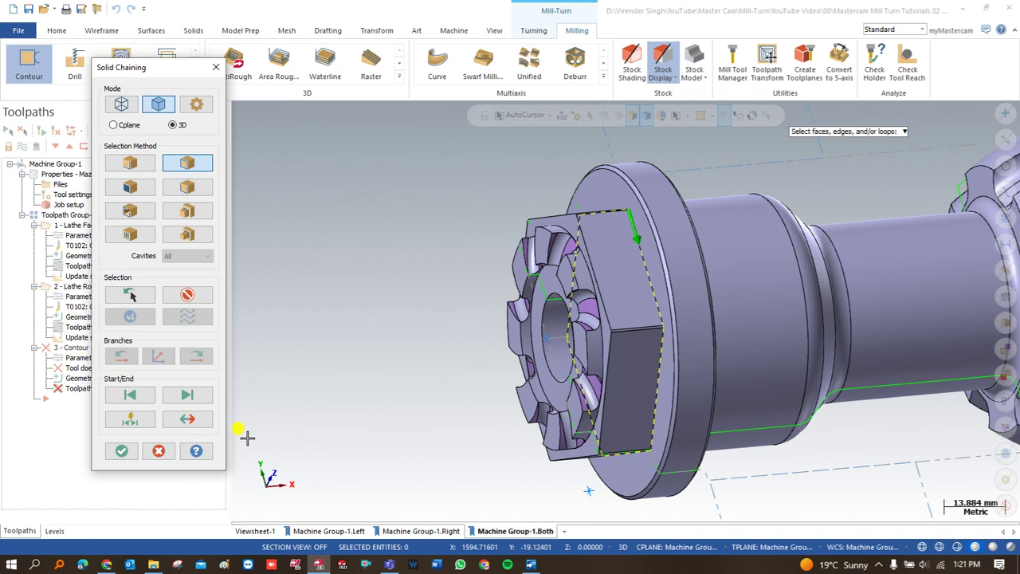
click(121, 451)
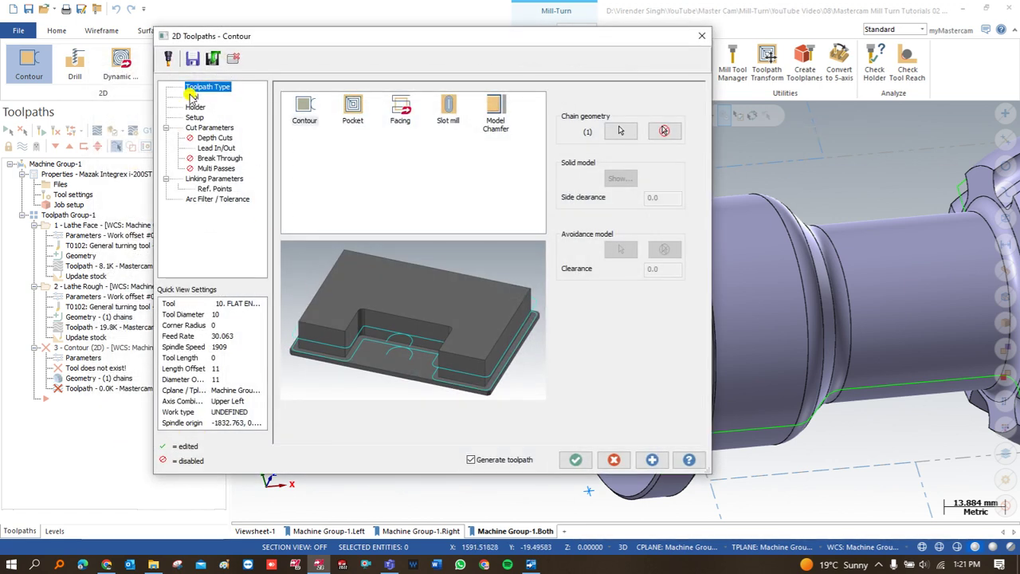
Step: Assign the 10 mm flat endmill from the tool library to the contour toolpath
click(191, 97)
click(308, 226)
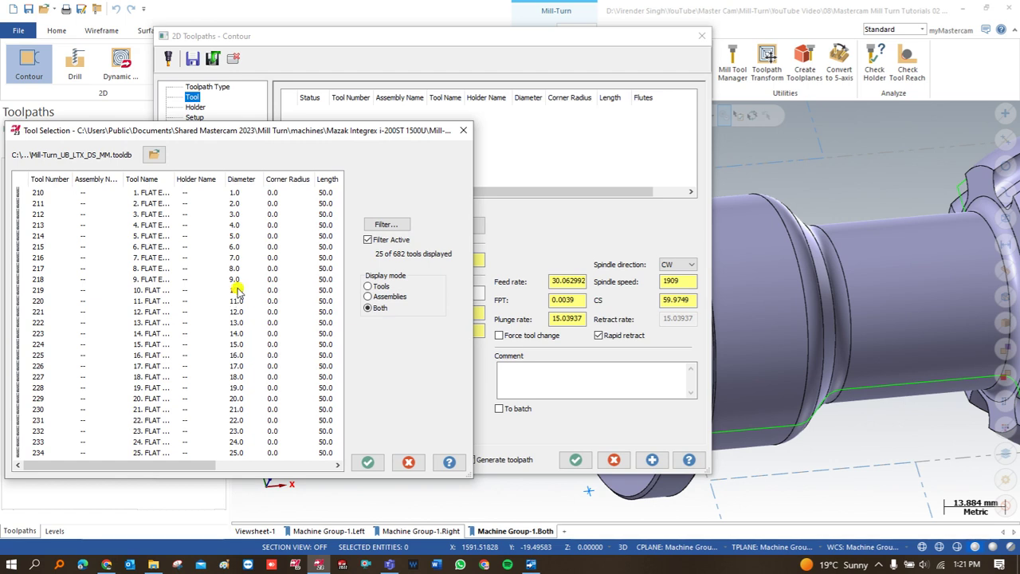
double_click(238, 291)
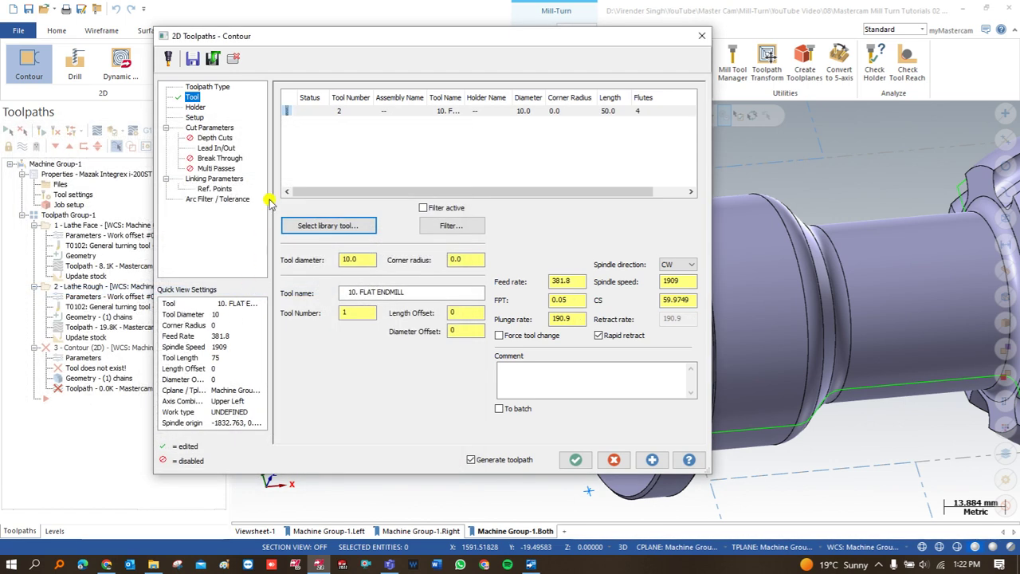
Step: Set the contour up as C-Axis Face milling with the Upper Right axis combination
click(195, 117)
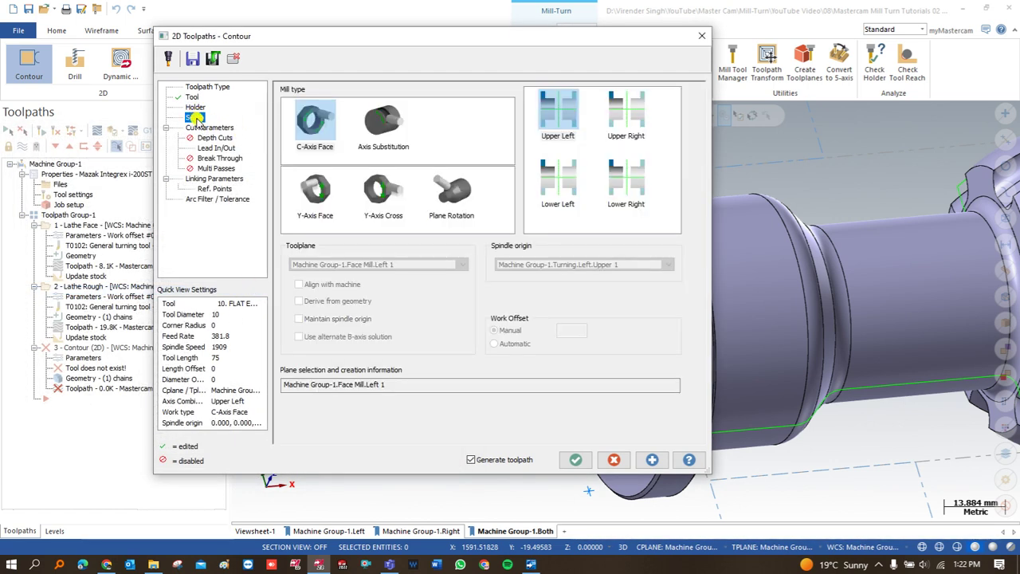
click(322, 127)
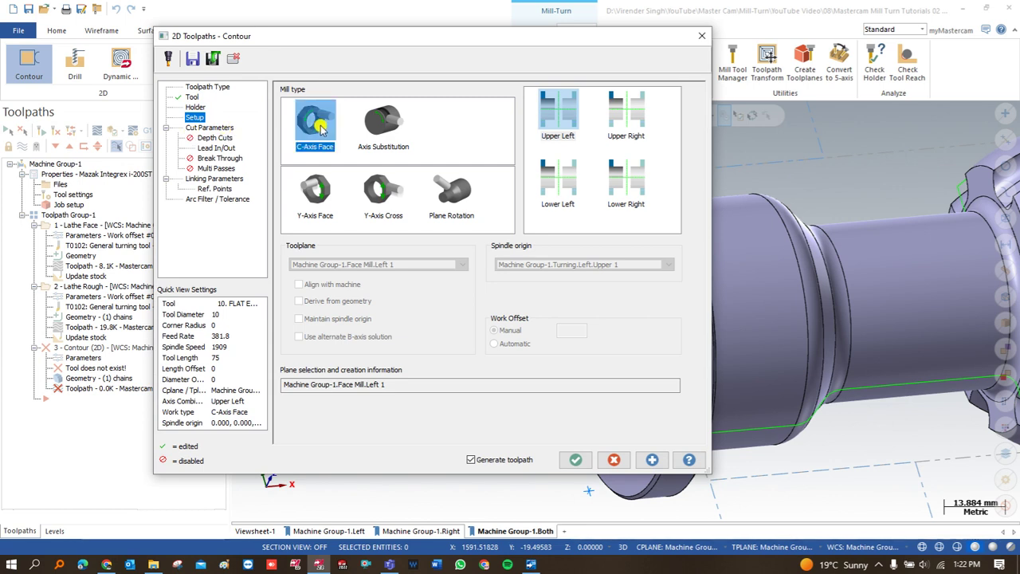
click(635, 120)
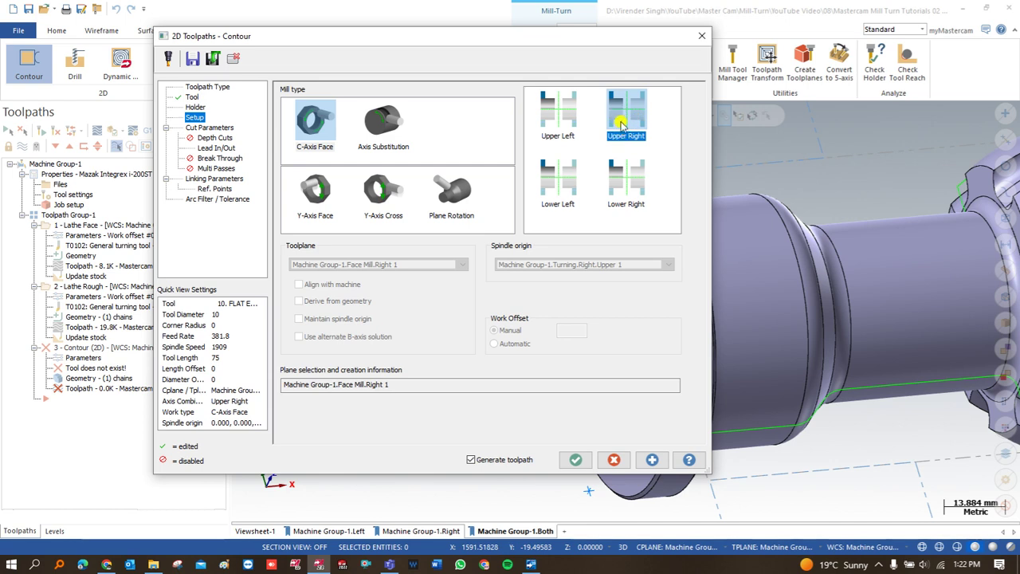
Step: Set the contour type to Ramp with Depth ramp motion and a ramp depth of 1 mm
click(209, 128)
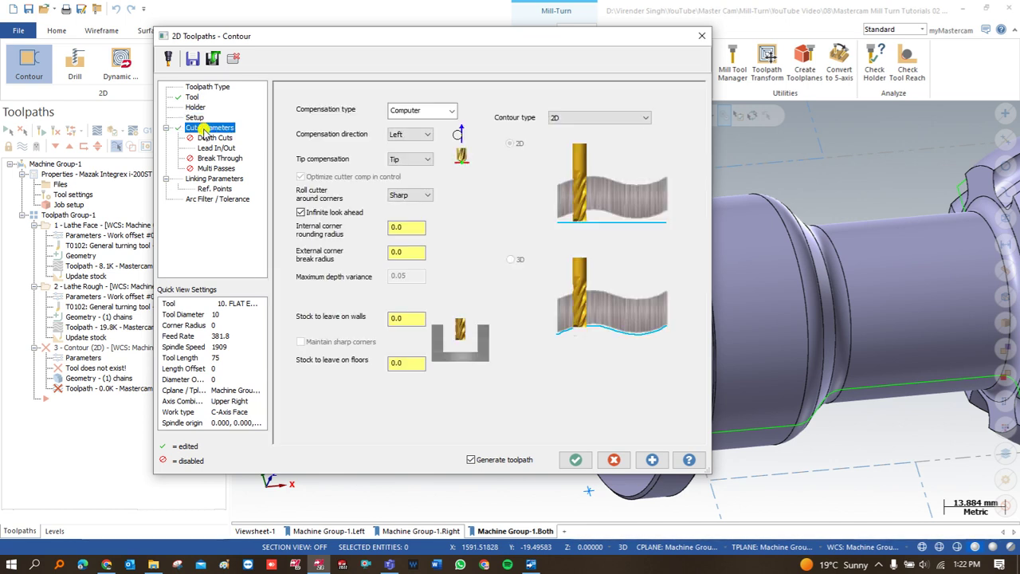
click(572, 118)
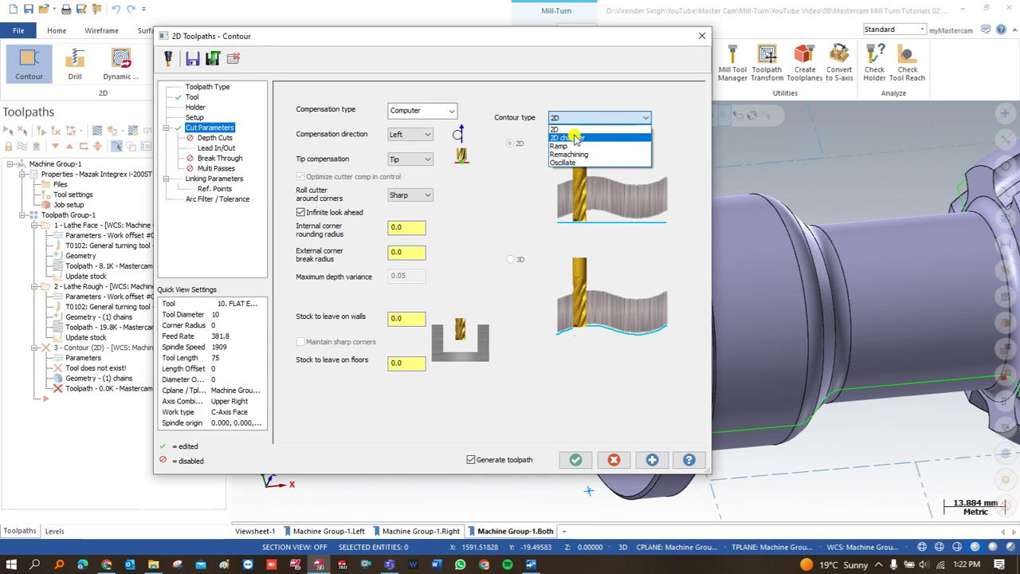
click(574, 146)
click(566, 235)
double_click(621, 268)
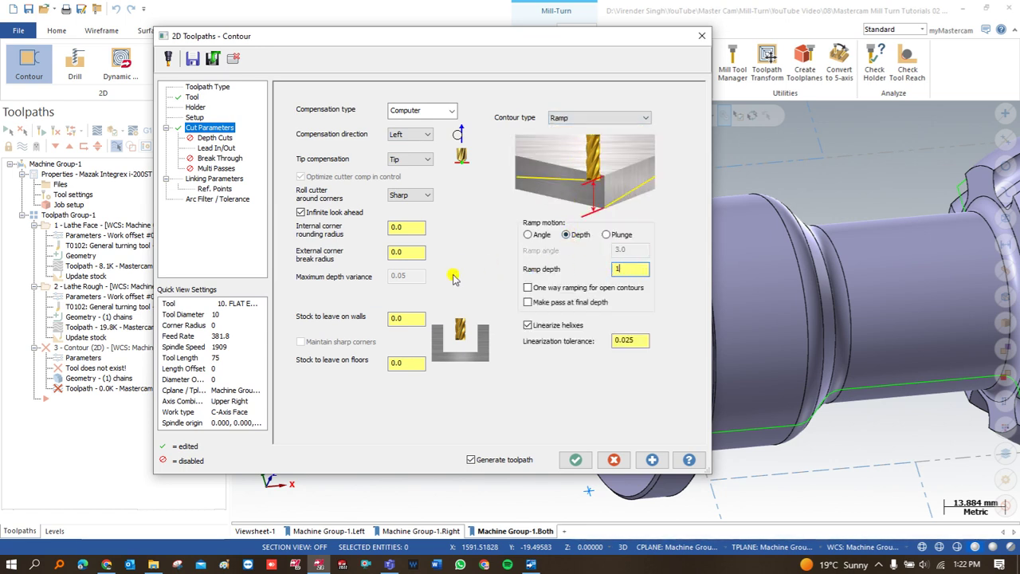
Step: Set the lead-in entry line length and arc radius to 30% of the tool diameter
click(212, 148)
double_click(363, 153)
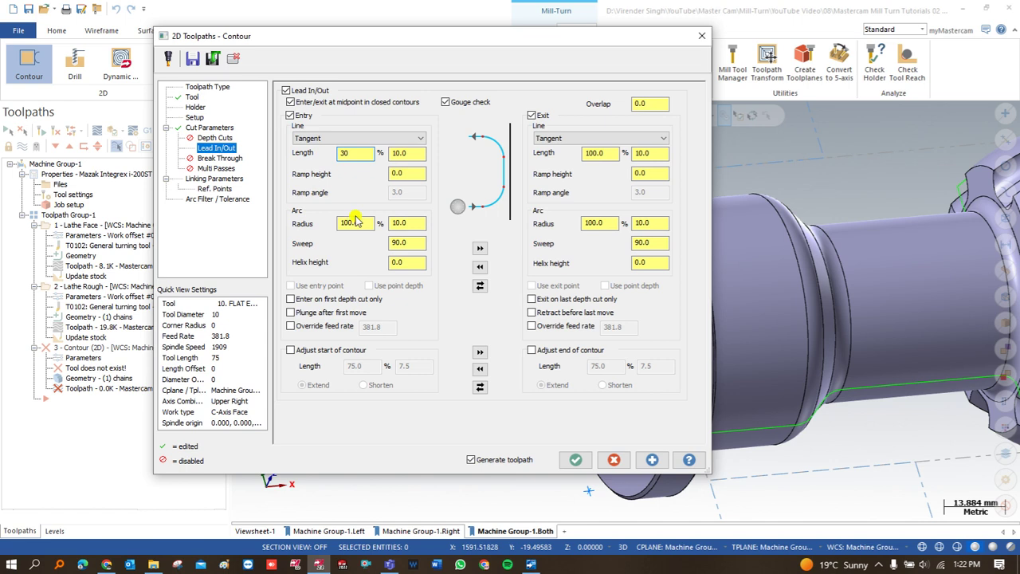
double_click(351, 223)
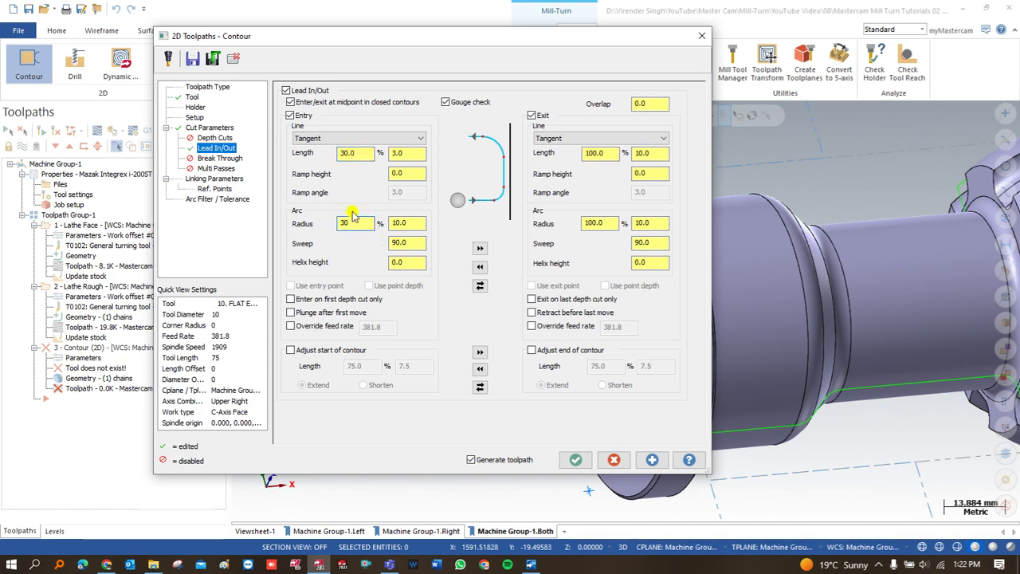
Step: Enable the clearance height and take the top of stock from the hexagon's front corner
click(214, 179)
click(411, 162)
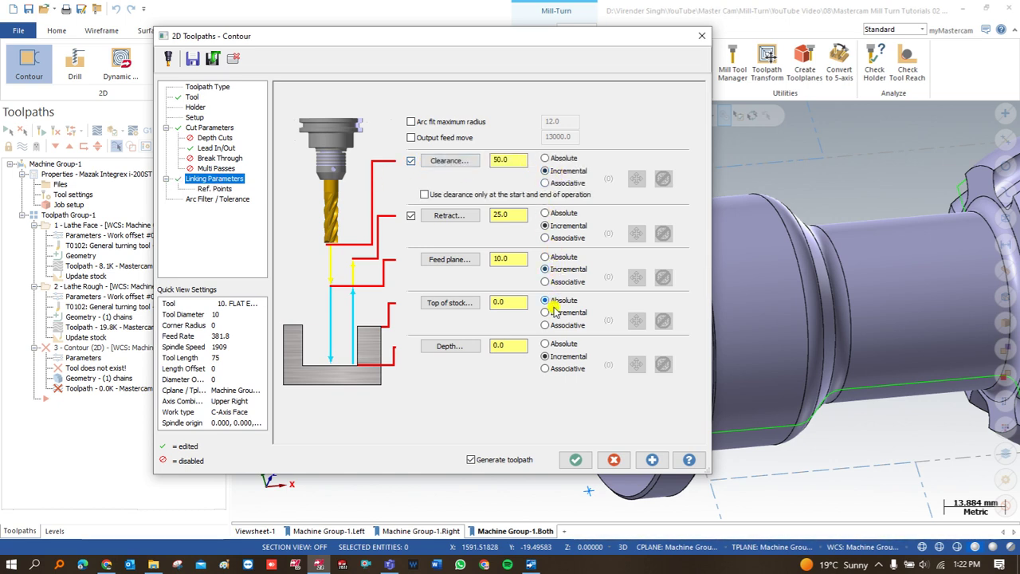
click(451, 303)
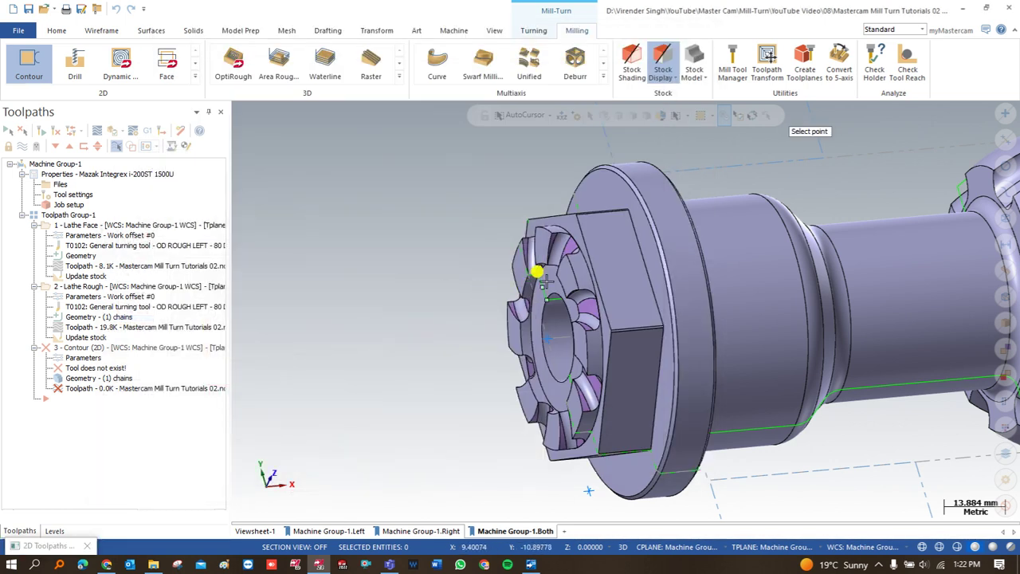
click(574, 217)
Step: Take the contour's depth from the hexagon's corner at the flange and generate the toolpath
click(447, 346)
scroll(598, 222, up, 2)
scroll(598, 222, up, 1)
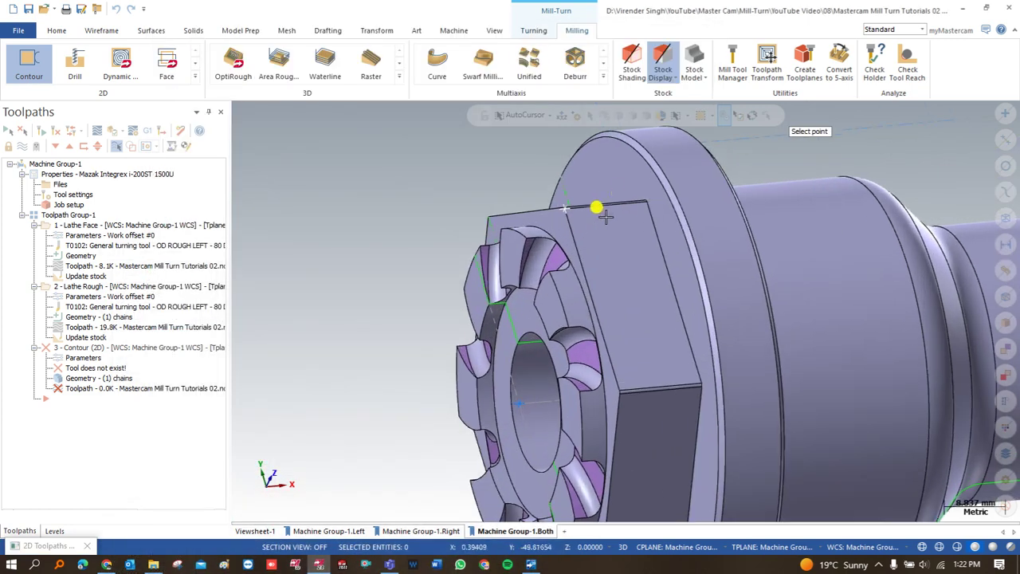
click(649, 200)
click(576, 460)
Step: Inspect the ramp contour toolpath around the hexagon and play it in Backplot
scroll(578, 359, down, 3)
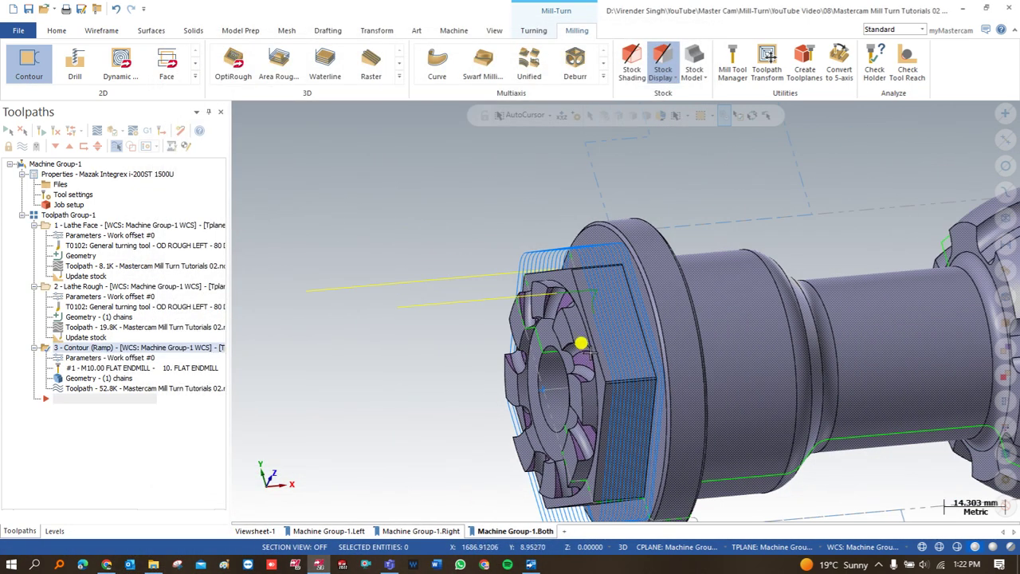
scroll(567, 334, down, 2)
middle_drag(568, 334, 488, 266)
scroll(570, 326, up, 3)
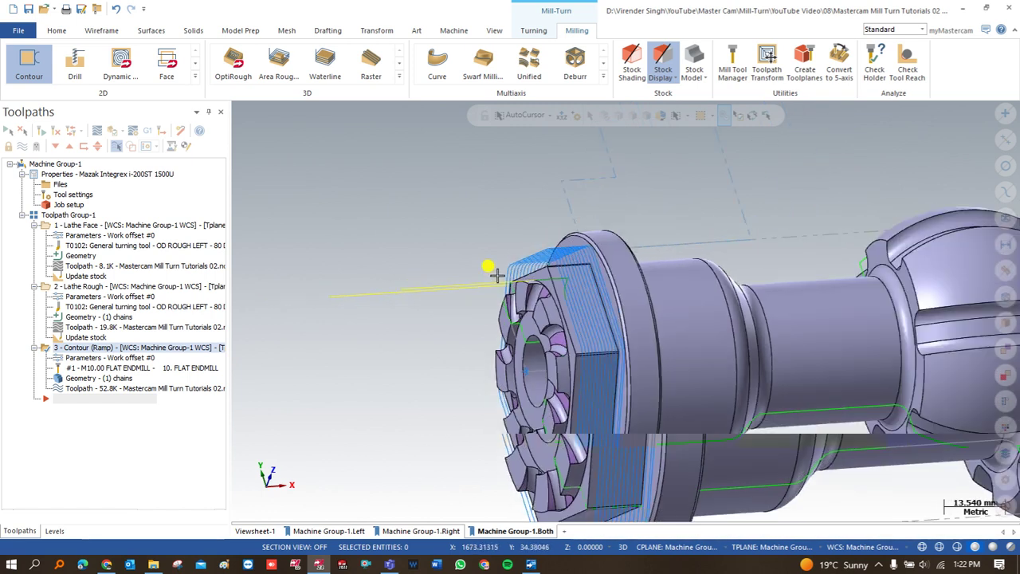
key(alt+t)
key(r)
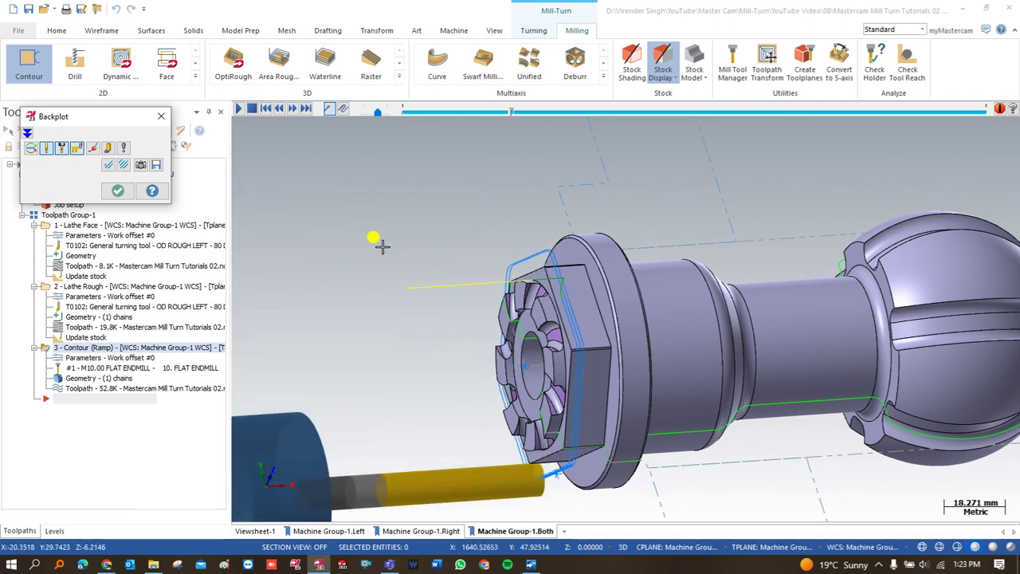
key(Escape)
Step: Analyze the circular edge of the centre bore on the shaft's toothed end face
scroll(497, 317, up, 5)
middle_drag(537, 316, 490, 207)
scroll(509, 306, up, 2)
middle_drag(510, 307, 526, 286)
scroll(493, 345, down, 2)
middle_drag(493, 345, 510, 271)
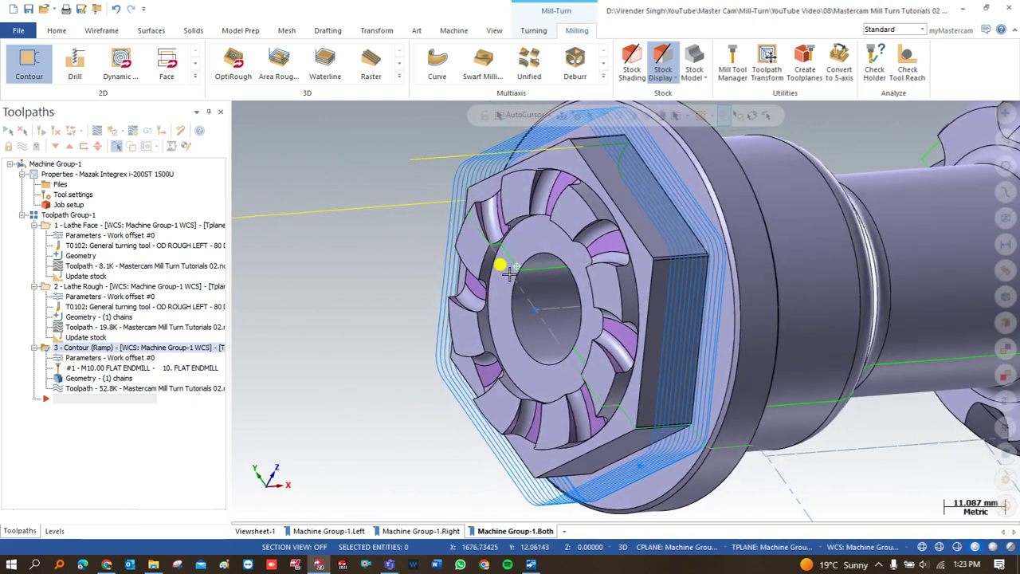
right_click(324, 247)
click(358, 425)
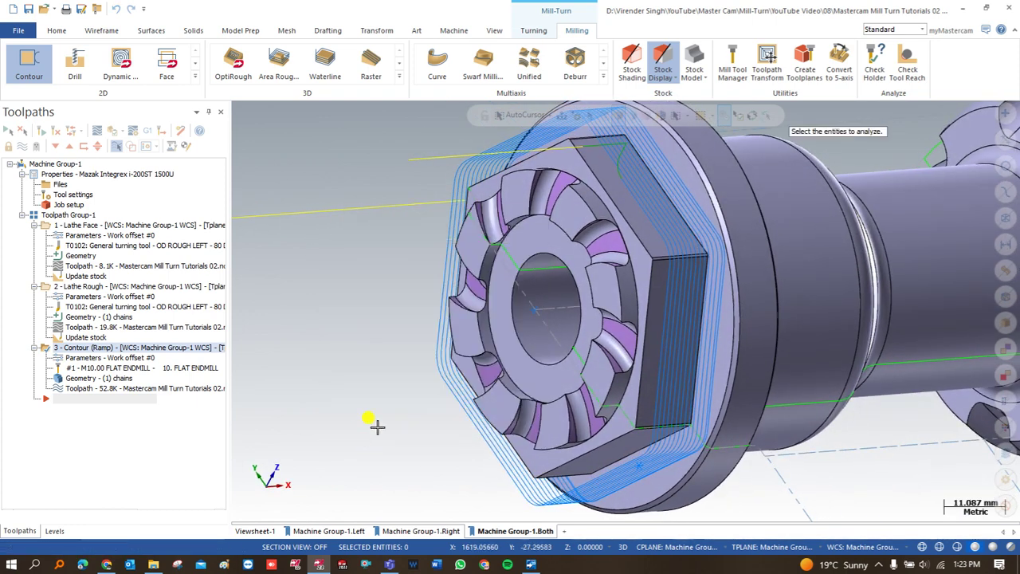
click(520, 273)
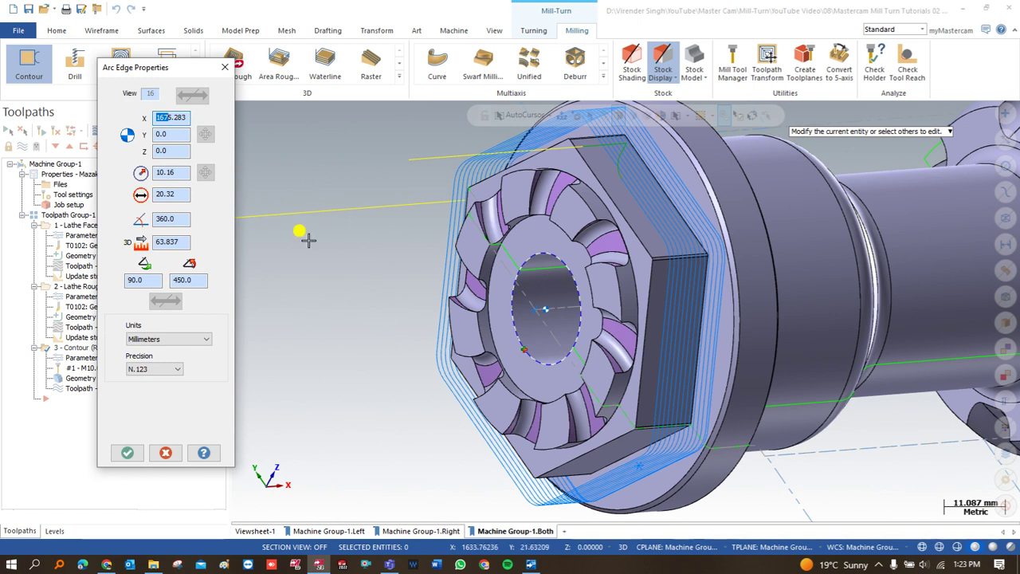
click(225, 67)
scroll(379, 271, down, 1)
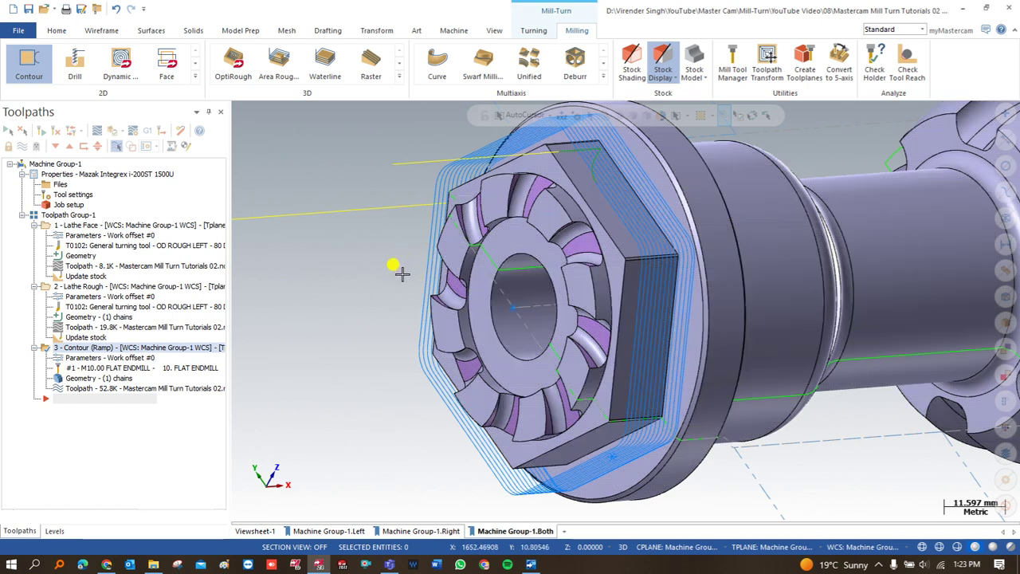
scroll(383, 284, down, 2)
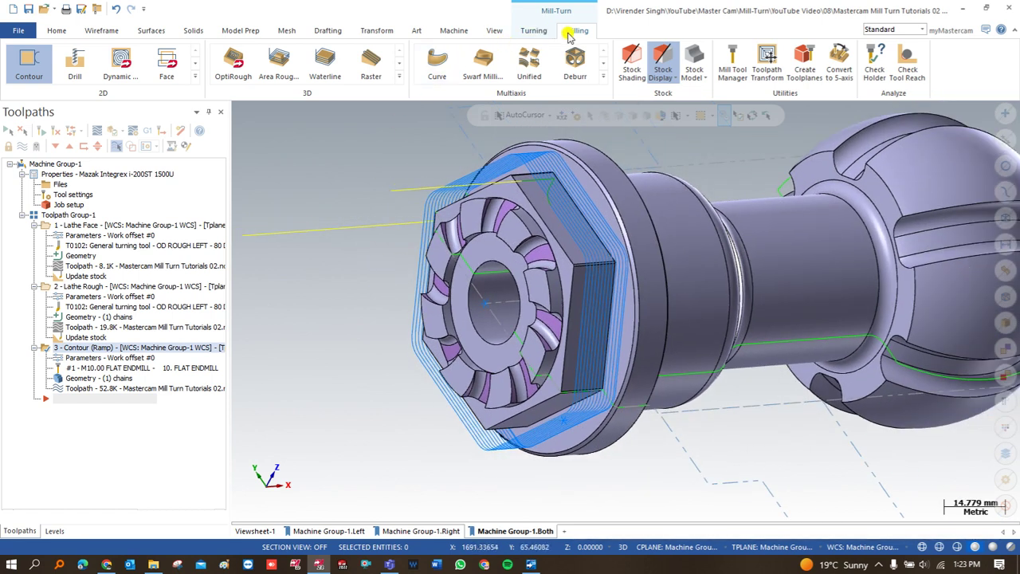
Step: Start a Helix Bore toolpath using the circular edge of the centre bore on the toothed end face
click(195, 76)
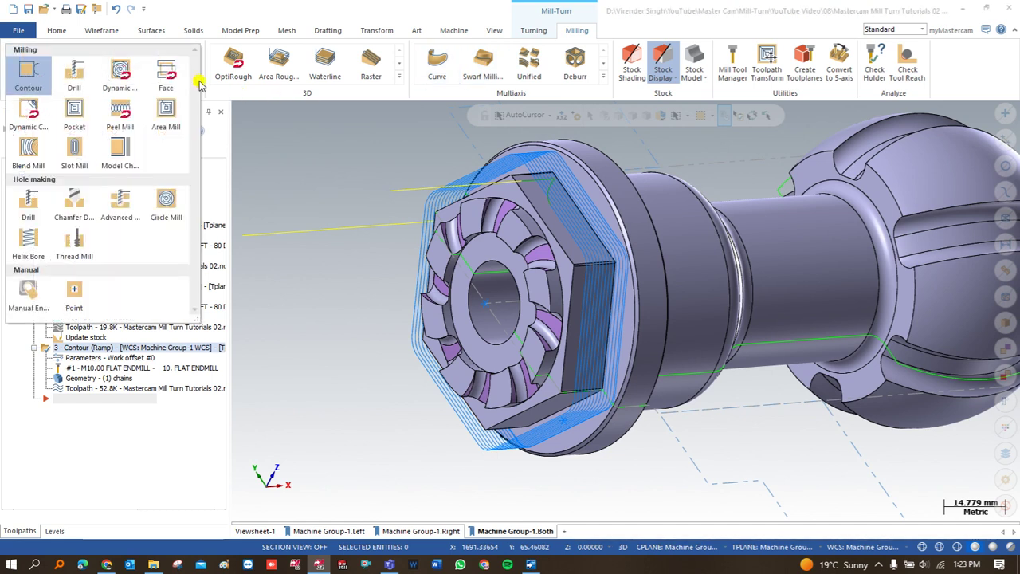
click(29, 236)
click(465, 267)
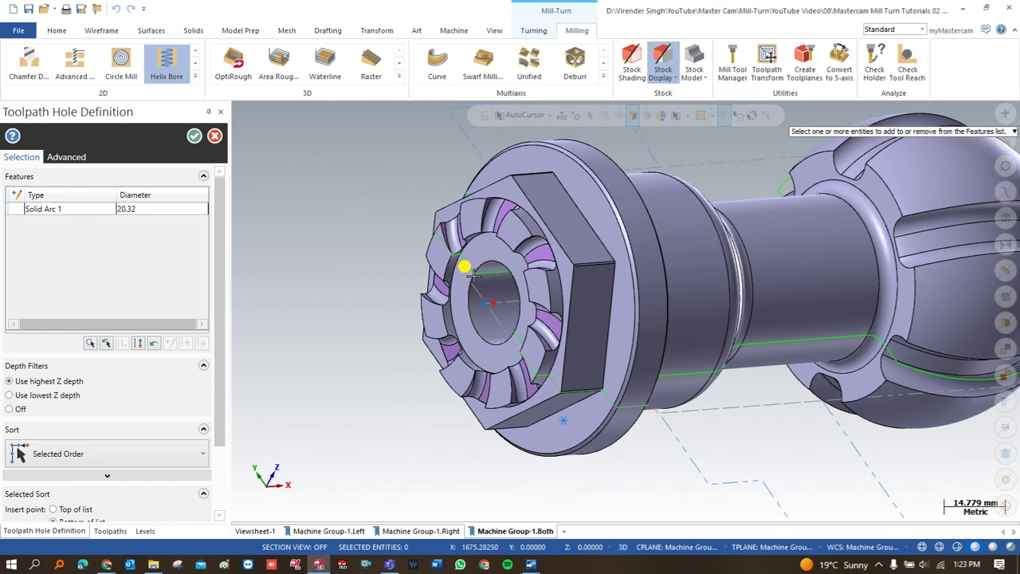
click(196, 137)
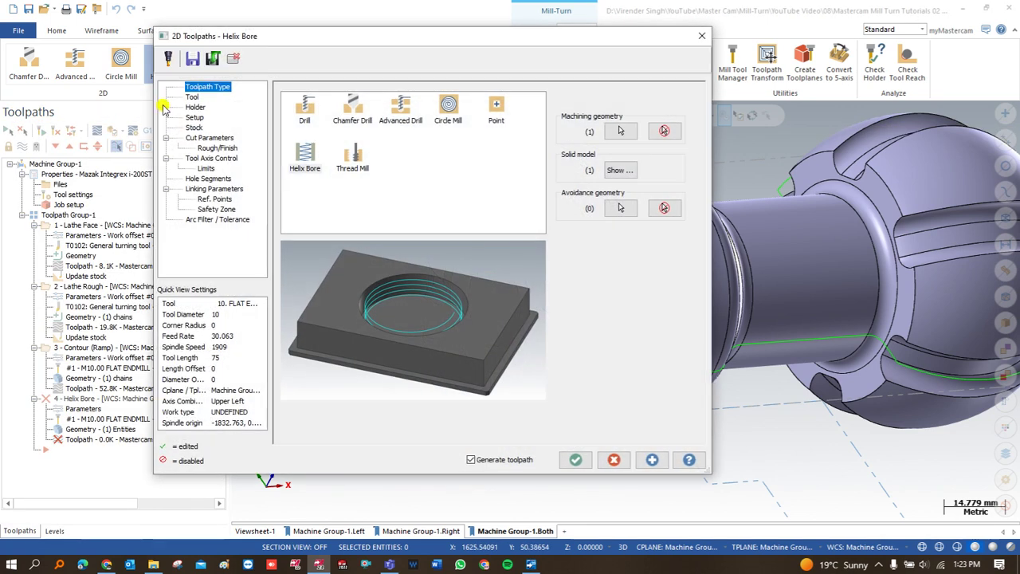
Step: Filter the tool library to flat endmills and choose the 12 mm flat endmill for the helix bore
click(193, 96)
click(319, 226)
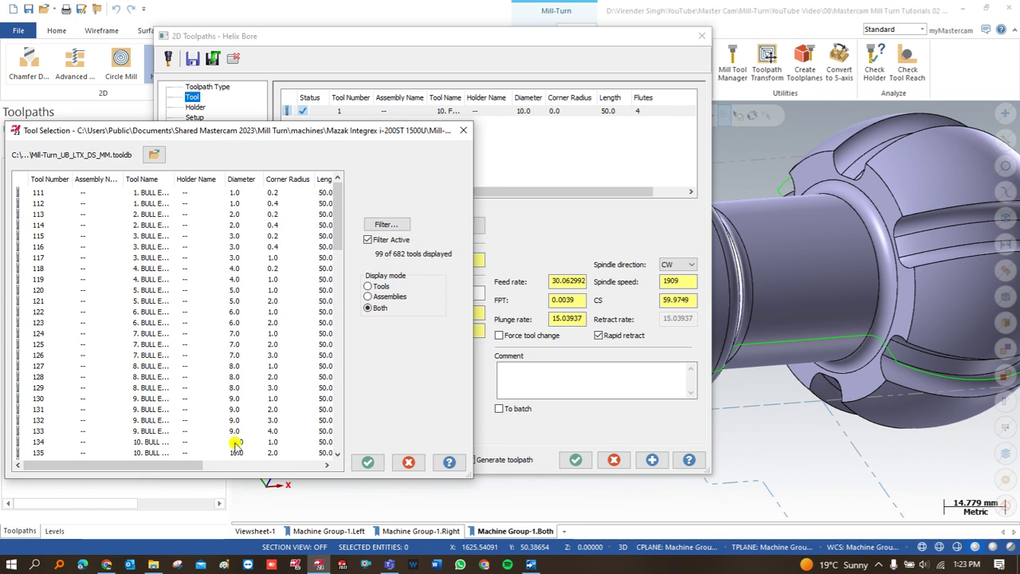
scroll(236, 446, down, 3)
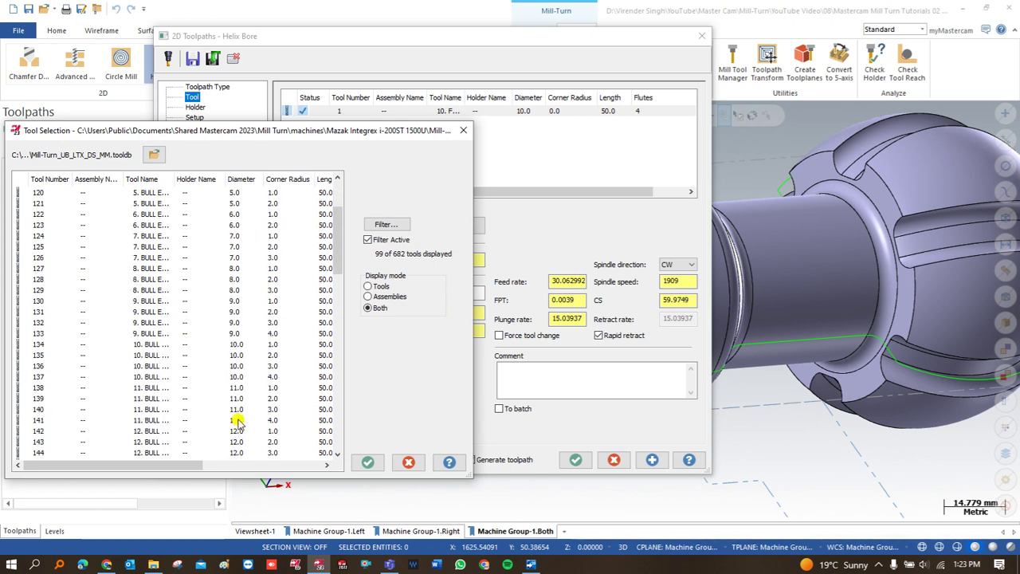
click(393, 225)
click(39, 177)
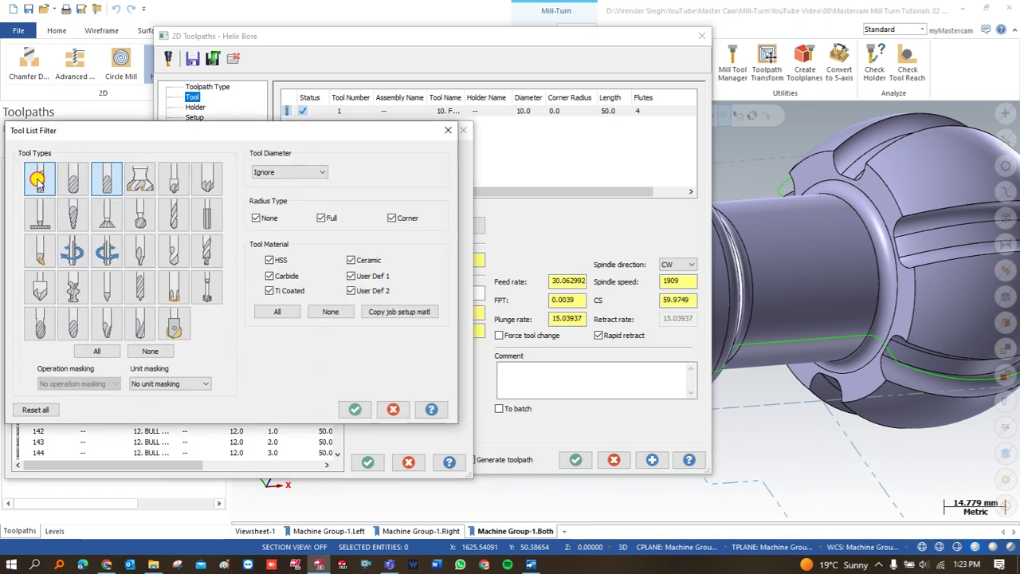
key(Return)
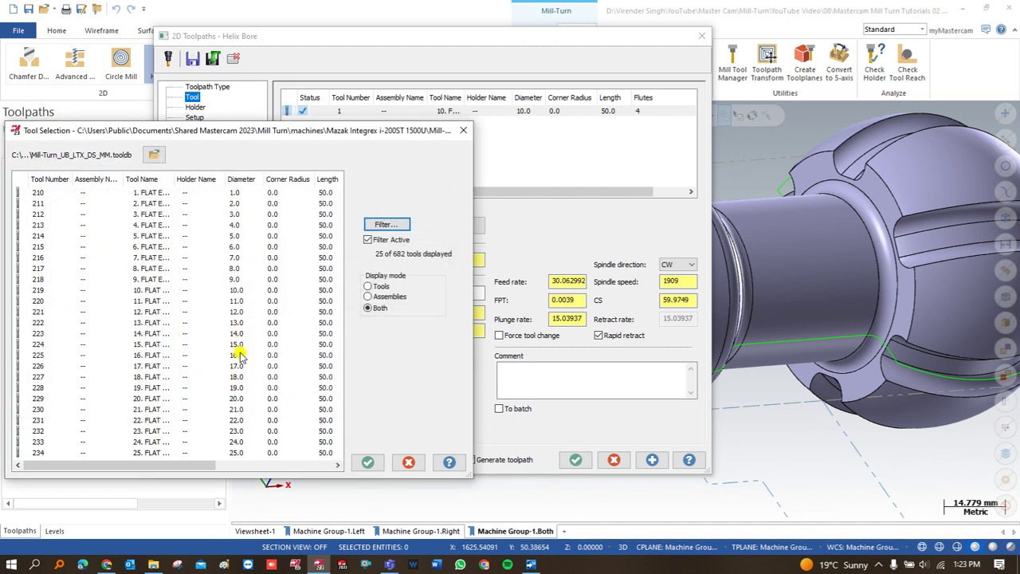
double_click(240, 312)
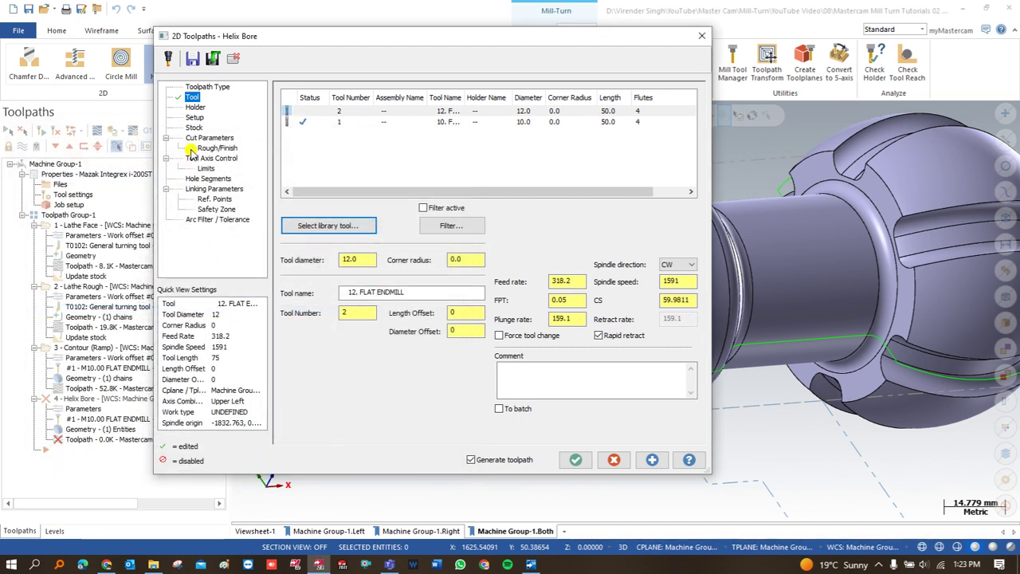
Step: Set the helix bore's mill type to C-Axis Face with the Upper Right axis combination
click(195, 118)
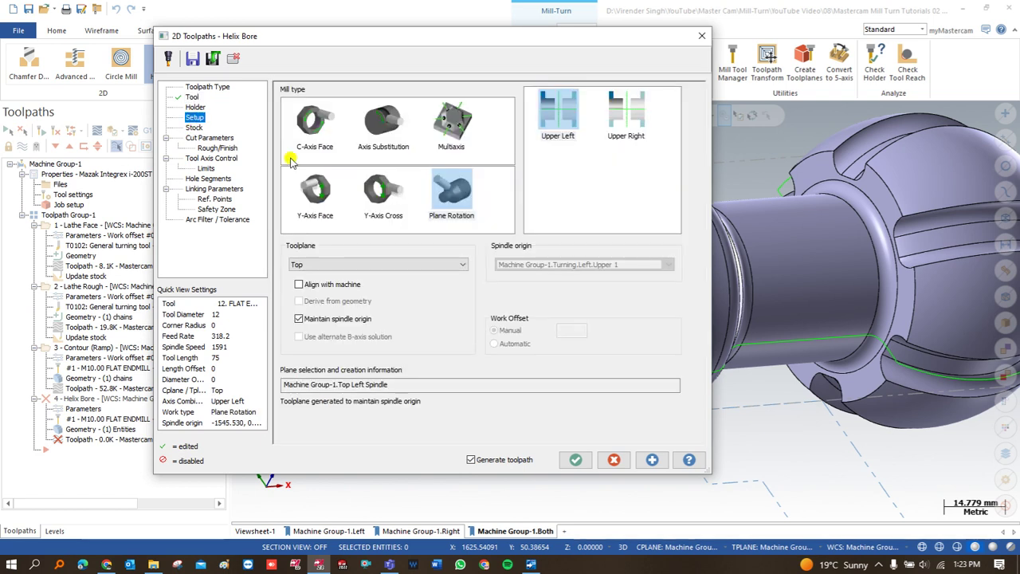
click(311, 138)
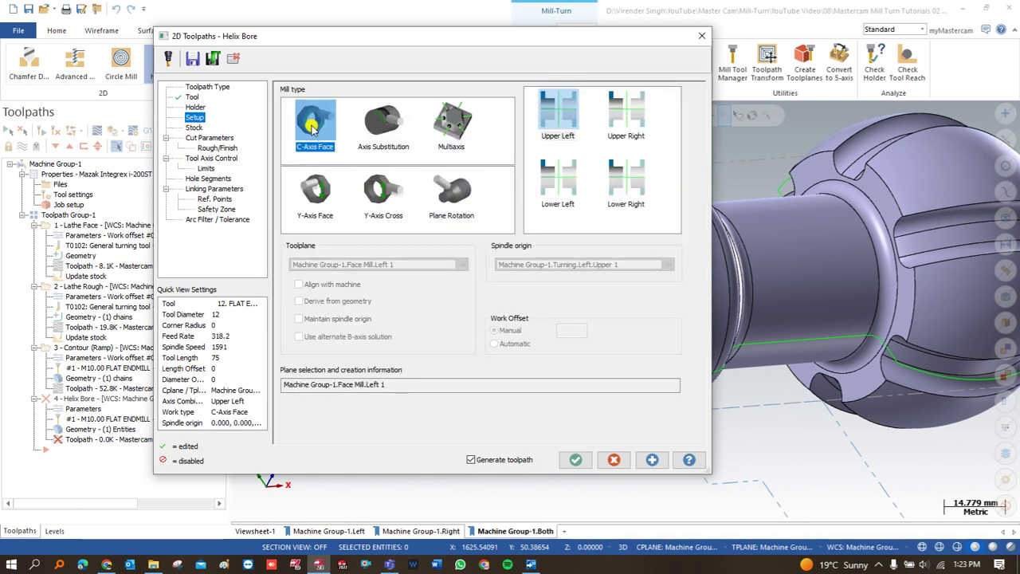
click(619, 117)
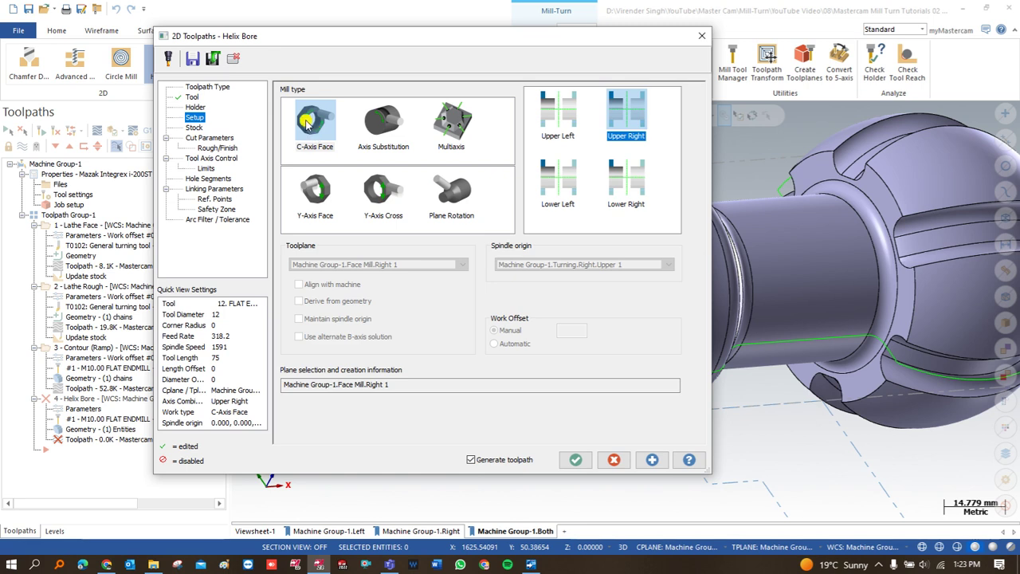
Step: Set the helix bore's stock to leave to 0 on both walls and floors
click(201, 138)
double_click(648, 328)
text(0)
key(Tab)
text(0)
key(Tab)
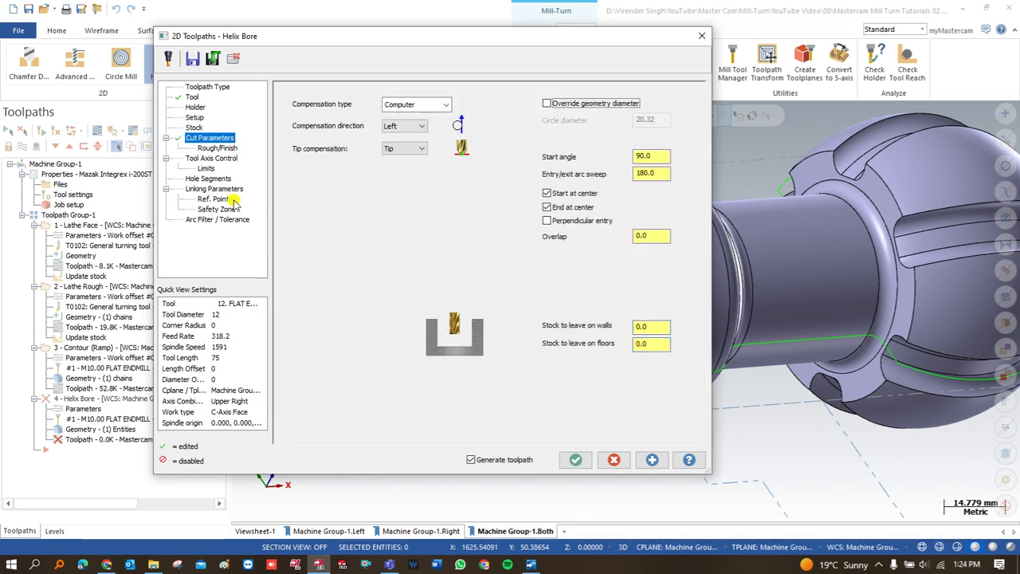
Step: Set the helix bore's rough pitch to 1 mm
click(205, 159)
click(208, 149)
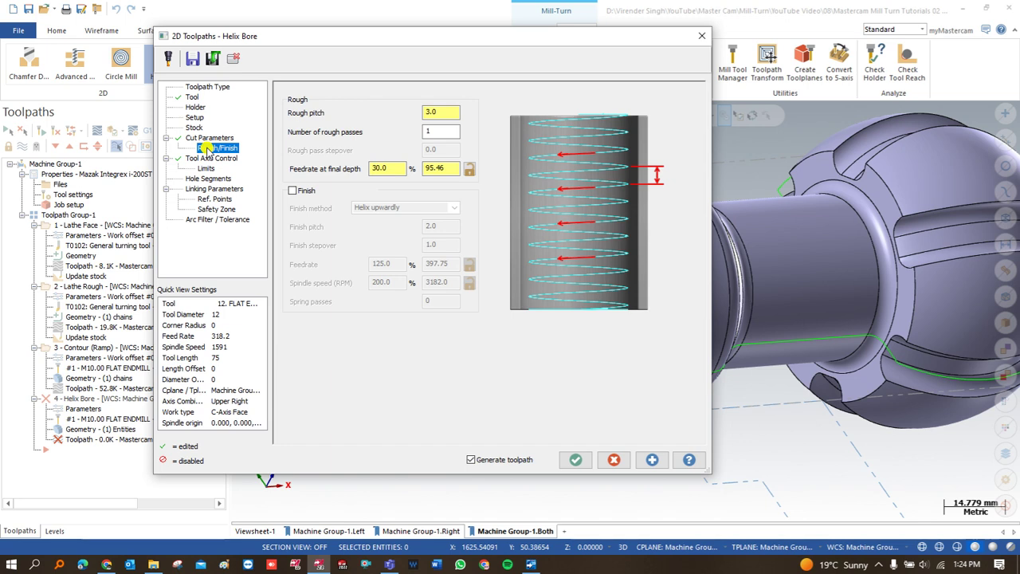
double_click(441, 112)
text(1)
Step: Enable clearance, make the top of stock incremental, and take the depth from the bottom of the centre bore
click(212, 189)
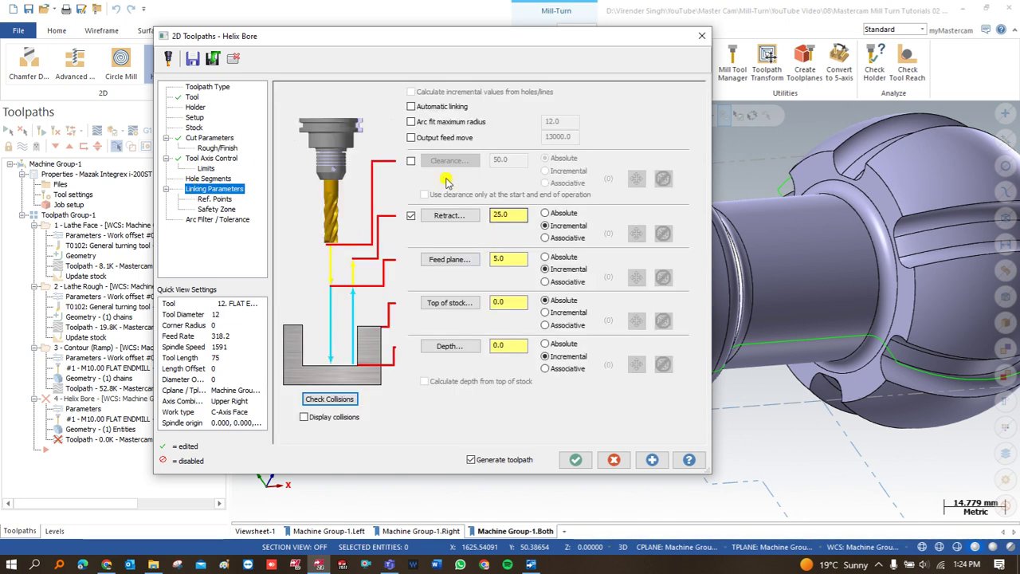
click(412, 161)
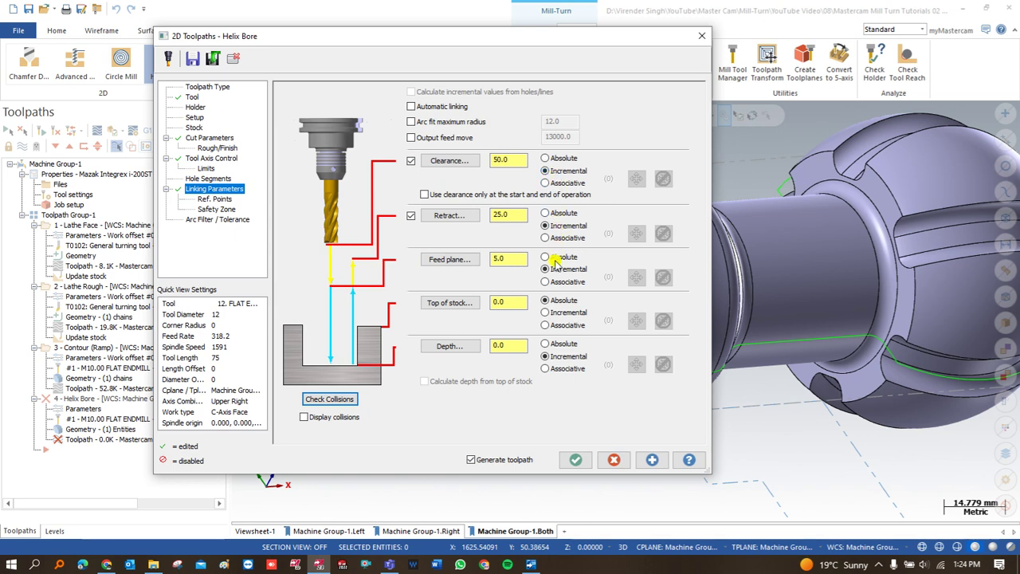
click(545, 313)
click(451, 346)
middle_drag(535, 314, 508, 307)
click(507, 305)
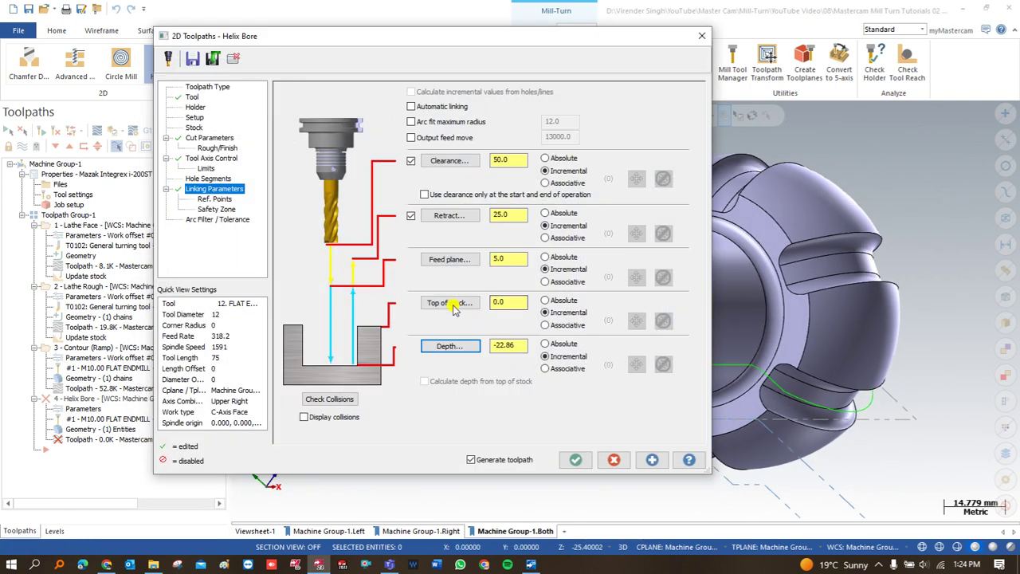
Step: Take the top of stock from a point on the front of the teeth and generate the helix bore toolpath
click(446, 296)
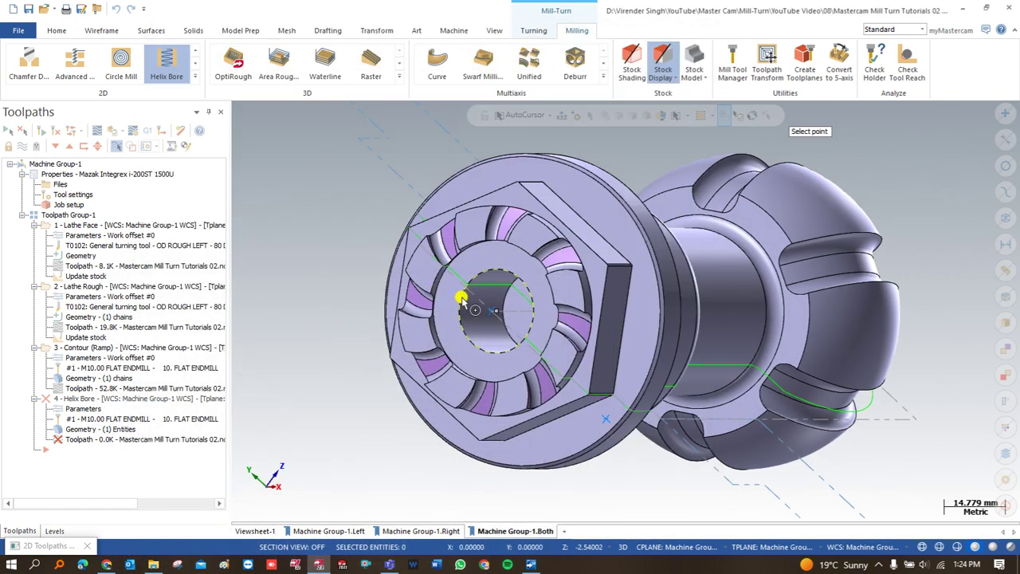
click(427, 285)
click(575, 459)
middle_drag(551, 392, 466, 341)
Step: Set the helix bore's top of stock to 3 mm and regenerate the toolpath
click(109, 408)
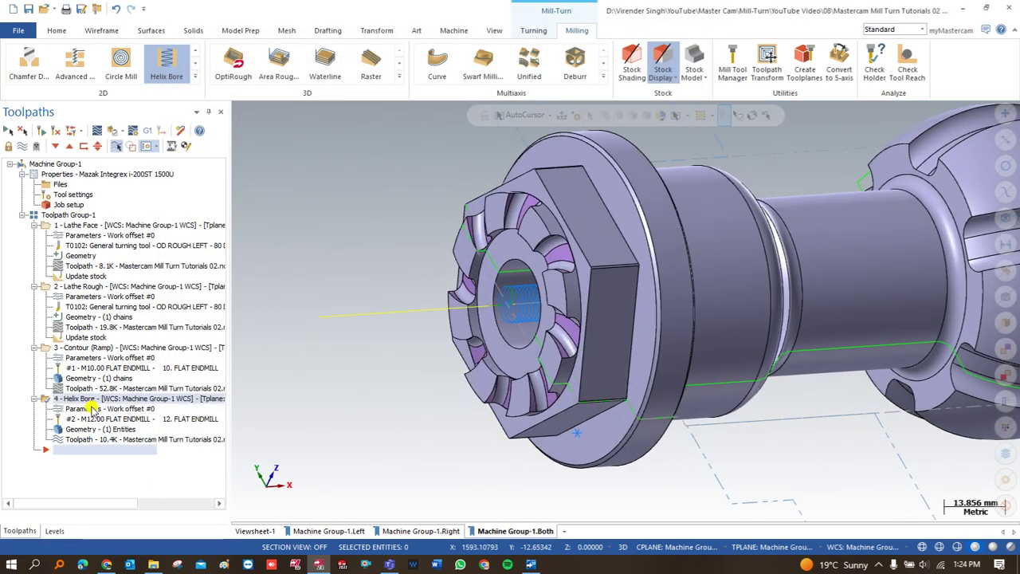
key(Tab)
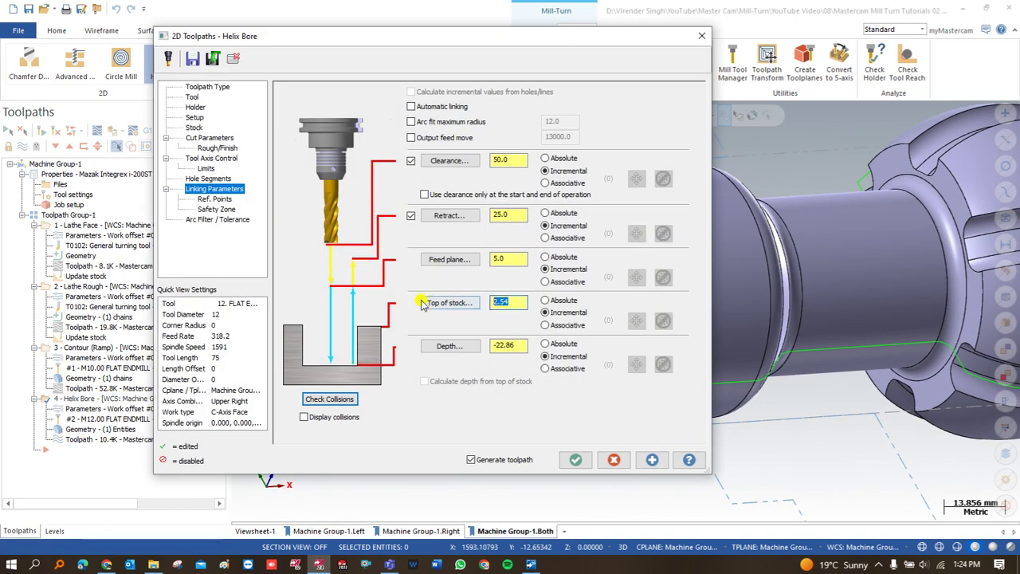
text(3)
click(576, 460)
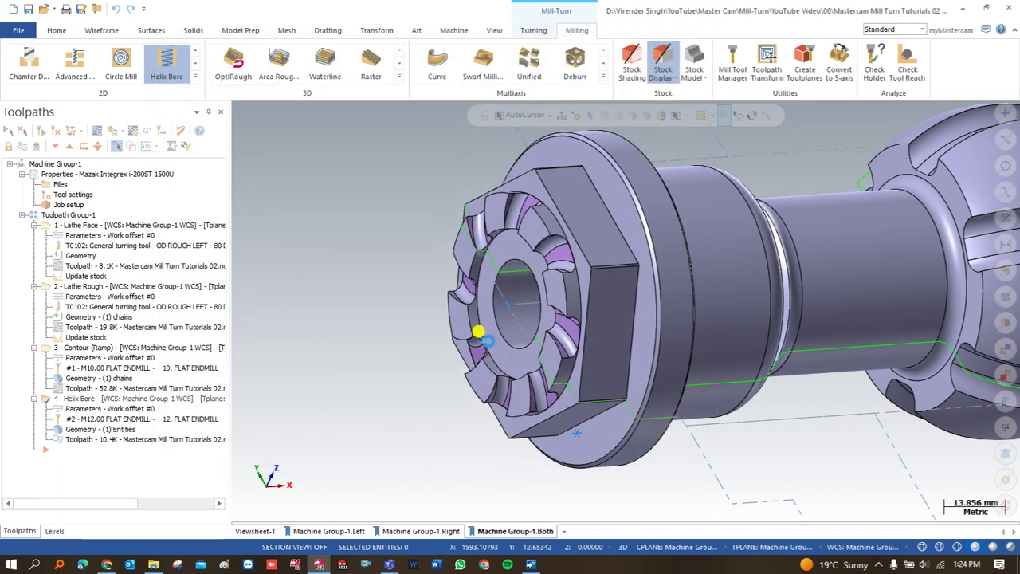
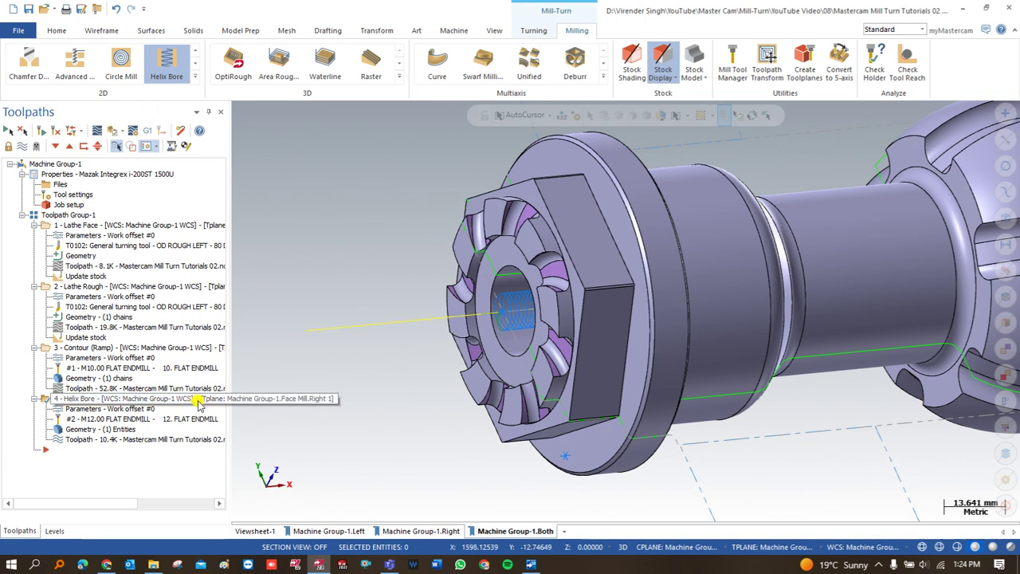
Step: Duplicate the helix bore operation and replace the copy's hole with the outer circular edge of the ring face around the bore
key(ctrl+c)
key(ctrl+v)
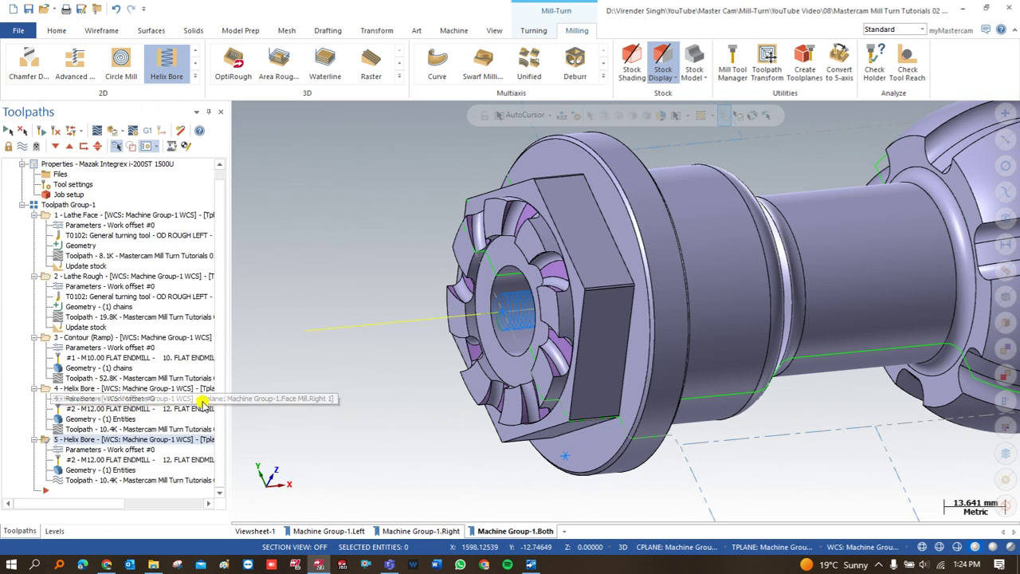
click(80, 470)
click(105, 214)
right_click(106, 214)
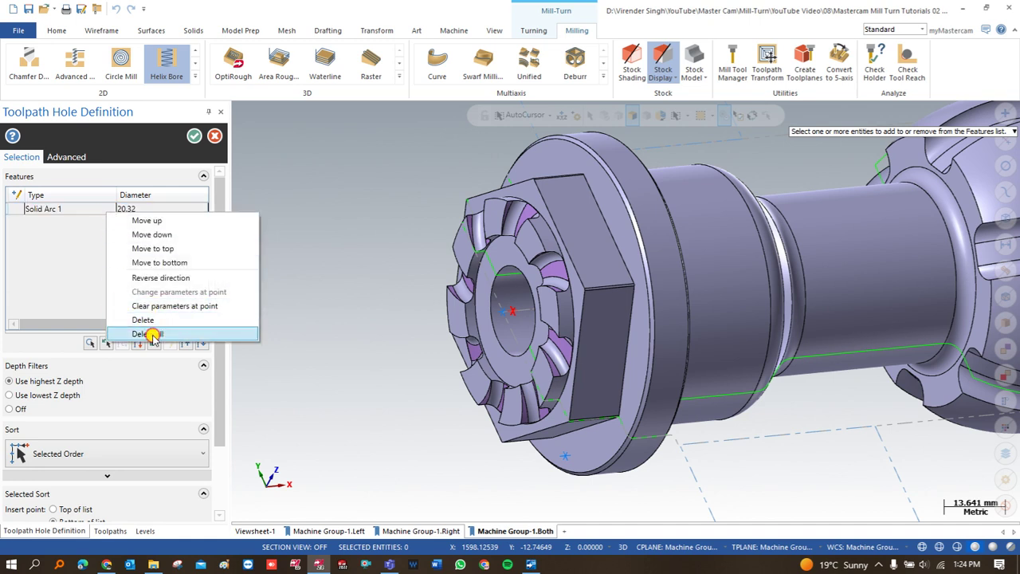
click(151, 335)
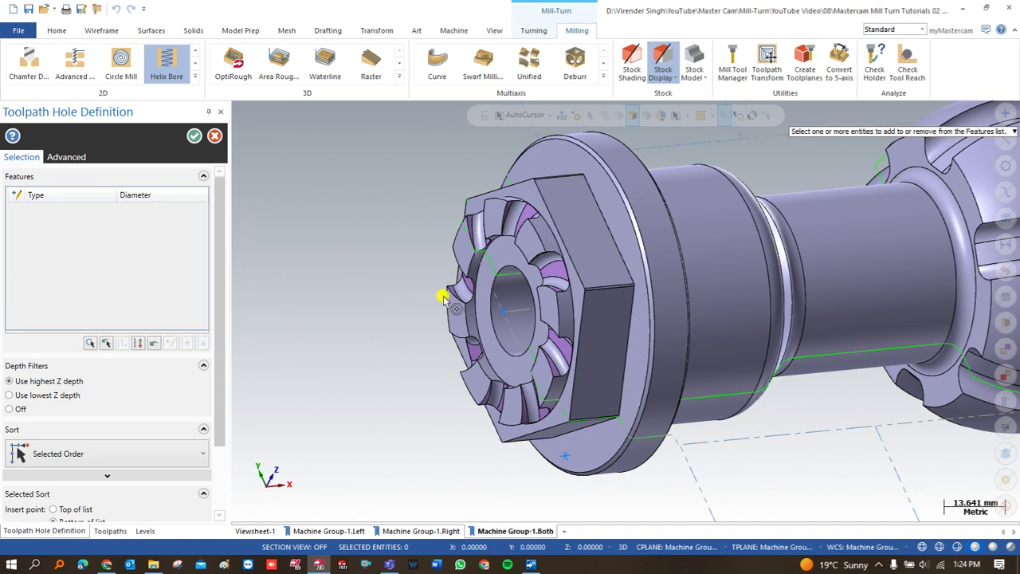
click(482, 272)
click(215, 137)
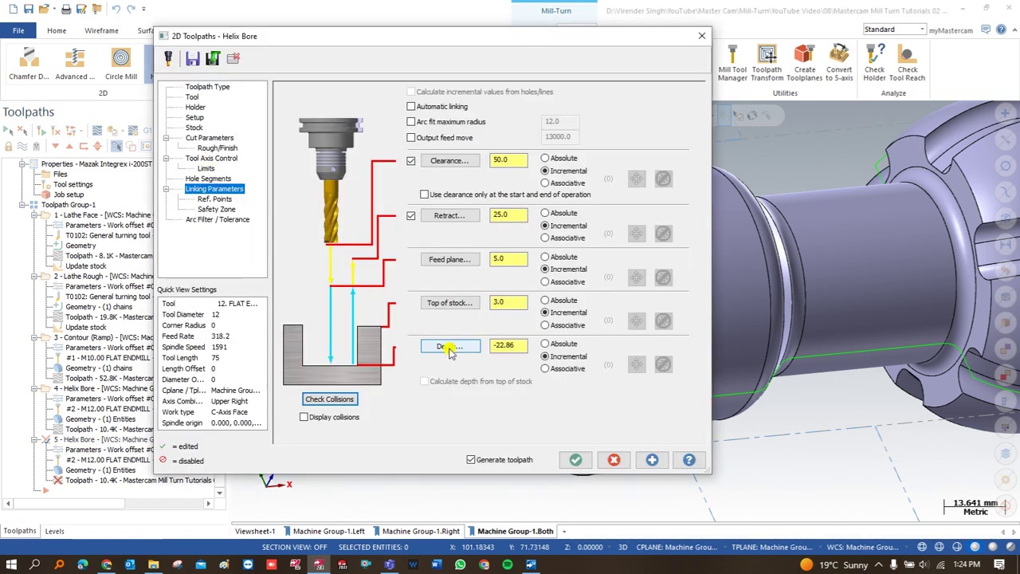
Step: Take the copied helix bore's depth from the front edge of the centre bore and generate its toolpath
click(449, 347)
click(489, 295)
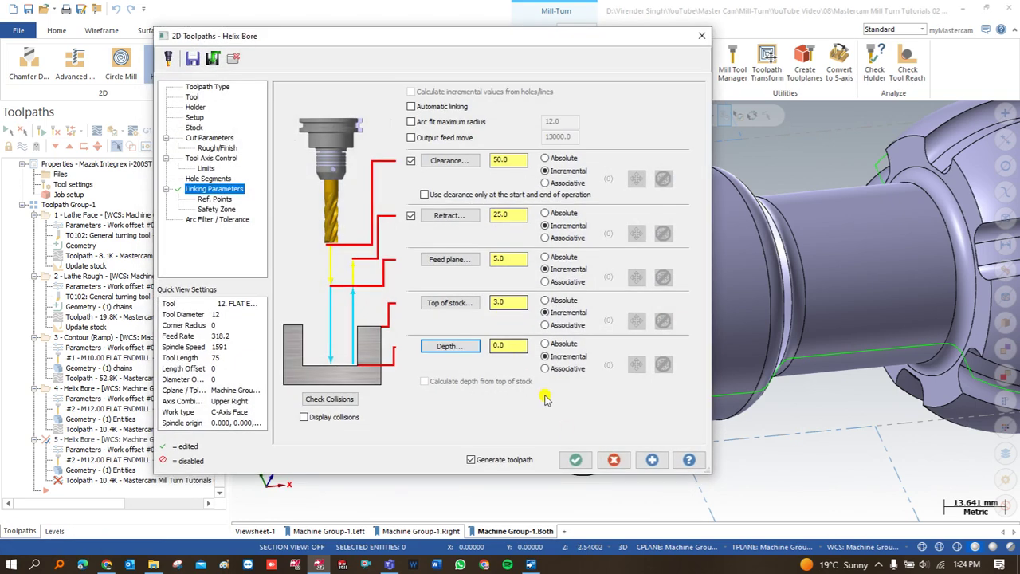
click(575, 459)
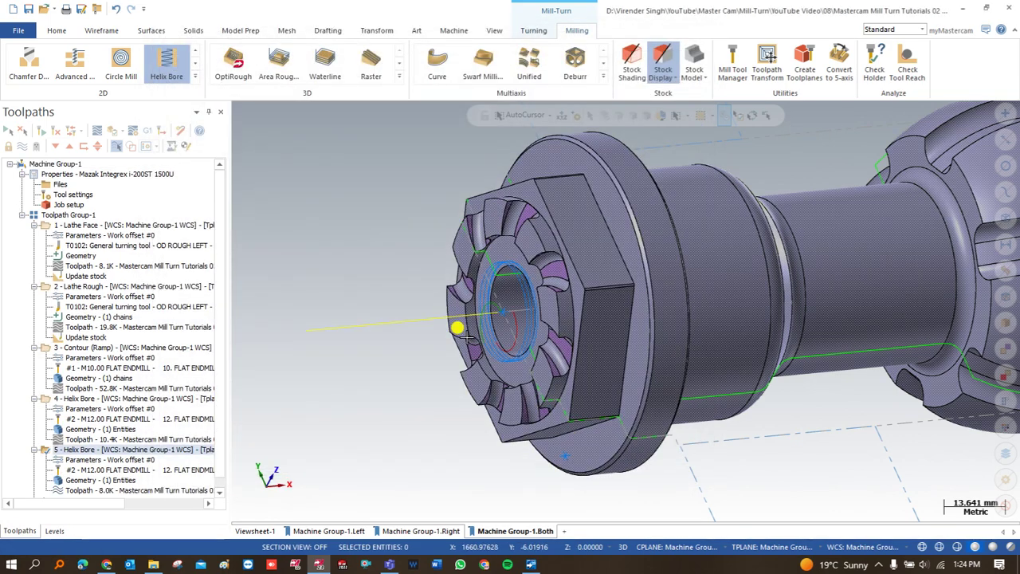
Step: Inspect the second helix bore toolpath on the model and review the toolpaths of all five operations
middle_drag(532, 311, 527, 261)
scroll(519, 250, down, 2)
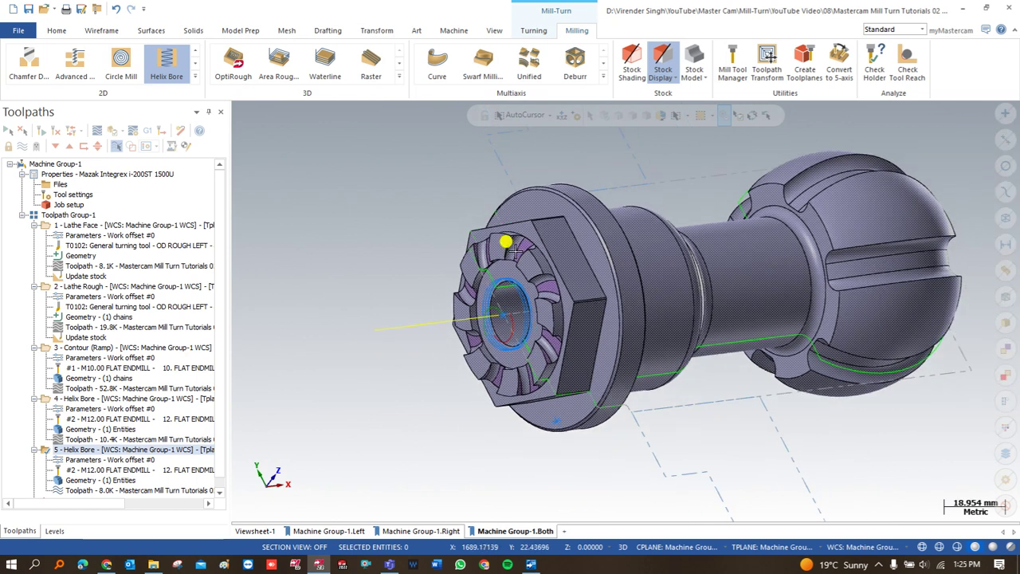
scroll(414, 269, up, 1)
scroll(464, 265, down, 1)
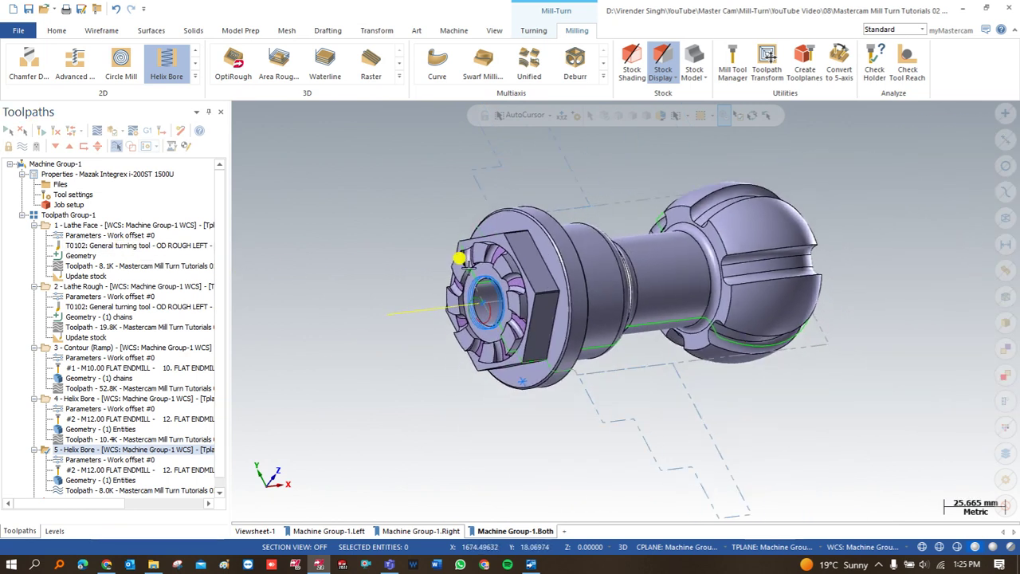
scroll(486, 263, up, 1)
scroll(538, 296, down, 1)
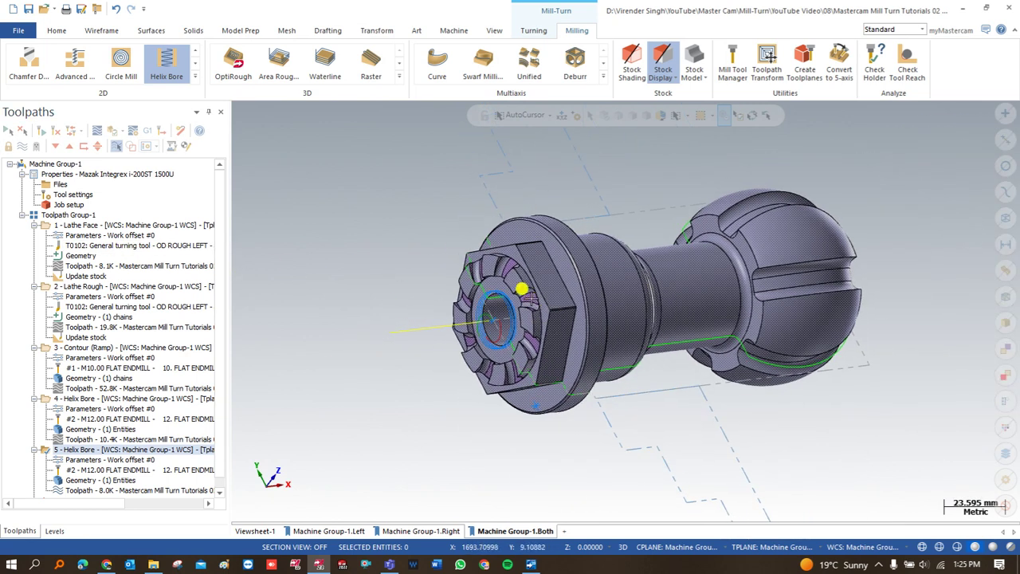
click(144, 225)
click(112, 287)
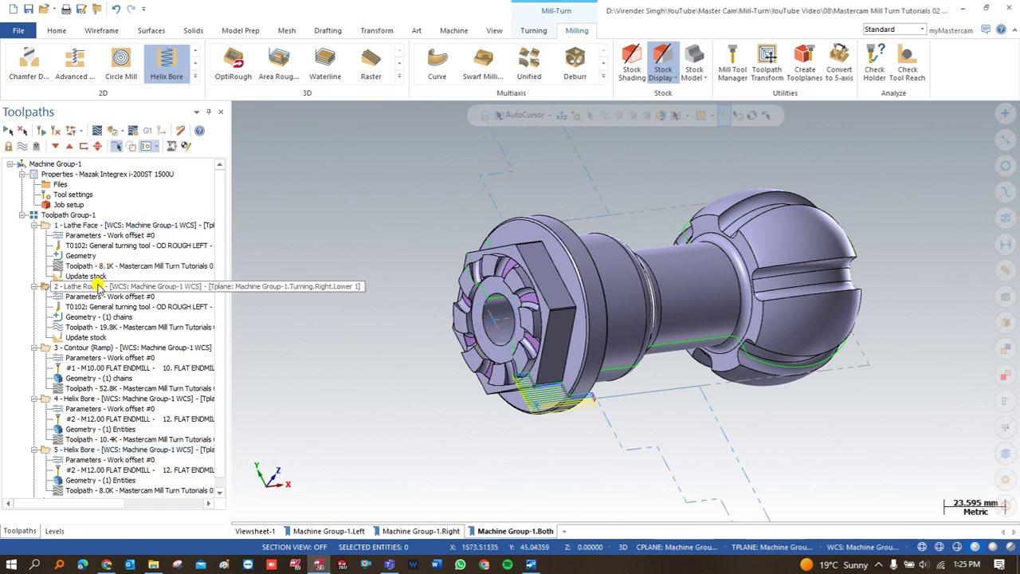
click(89, 348)
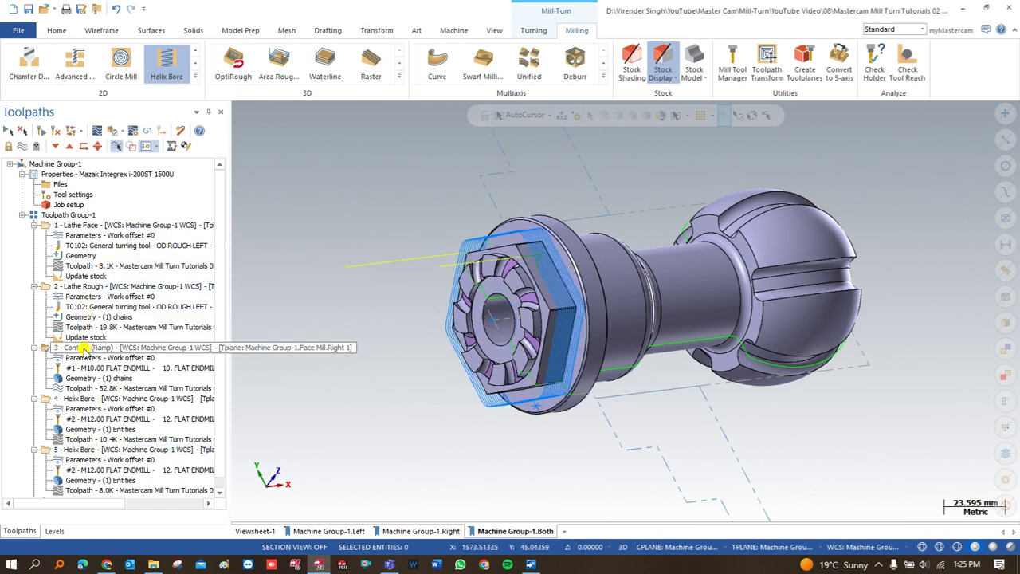
click(84, 399)
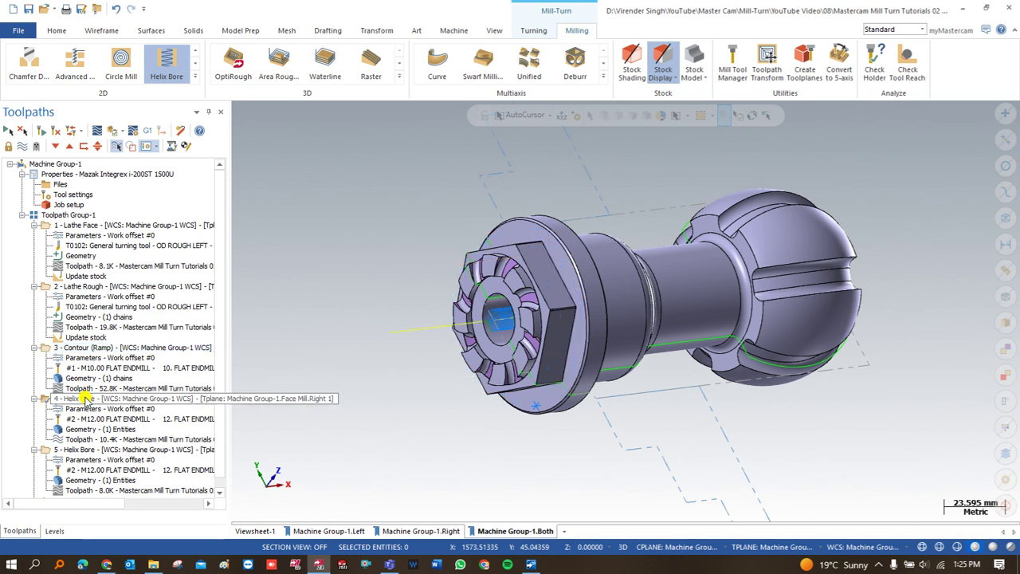
click(71, 449)
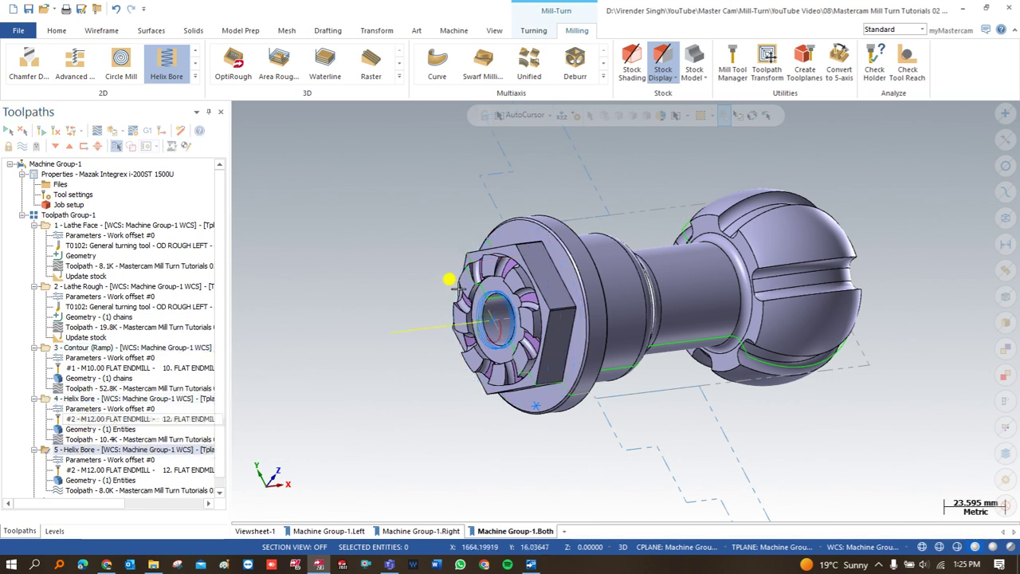
scroll(494, 295, up, 2)
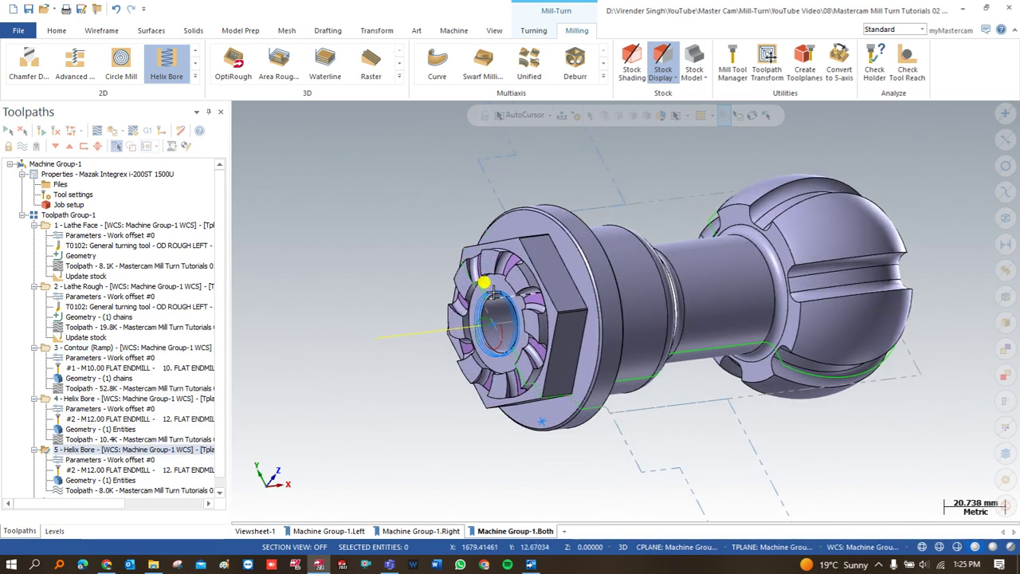
Step: Select all five toolpath operations and open them in Code Expert's Sync Manager
scroll(492, 294, up, 3)
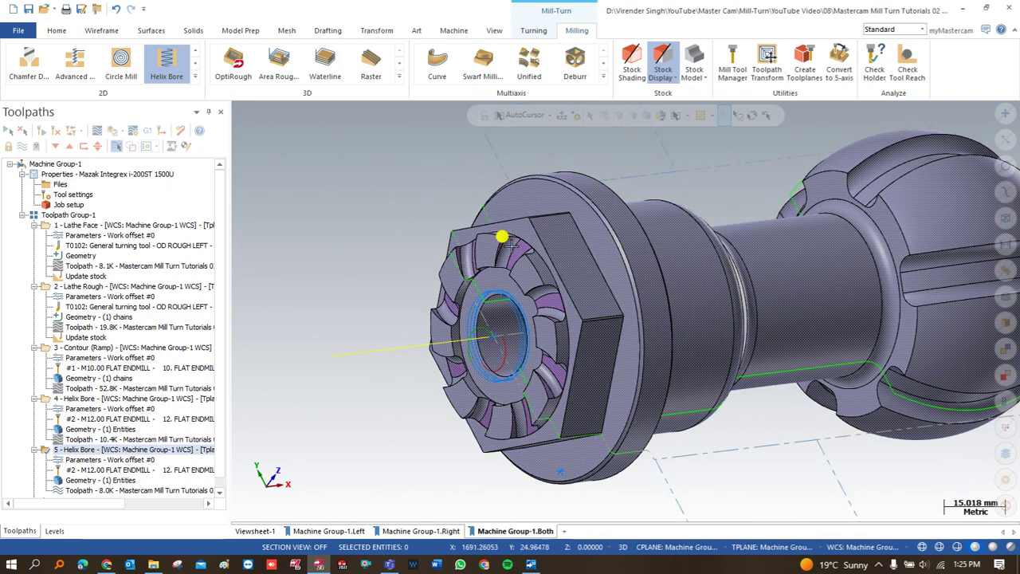
scroll(504, 240, up, 4)
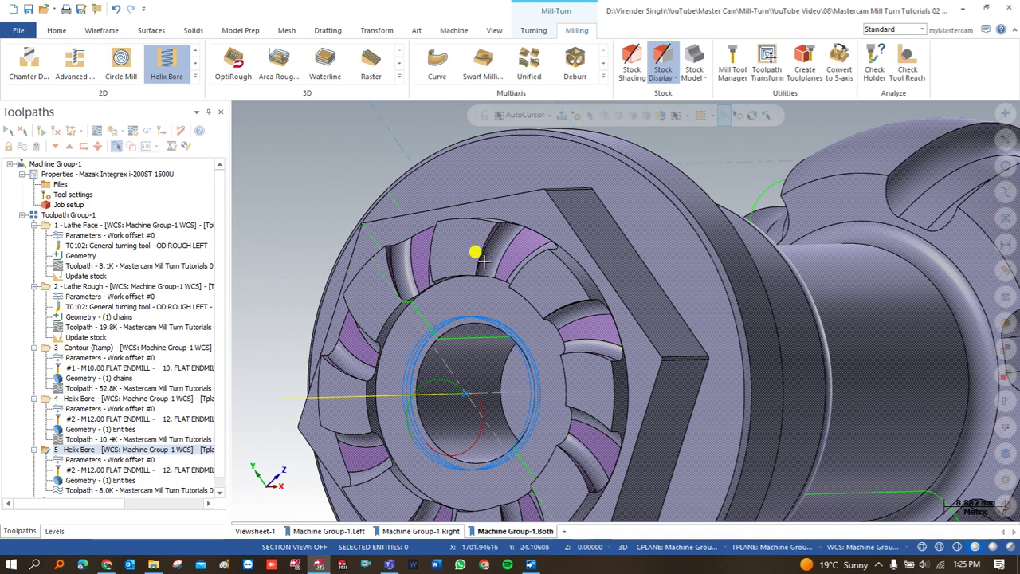
scroll(487, 257, down, 5)
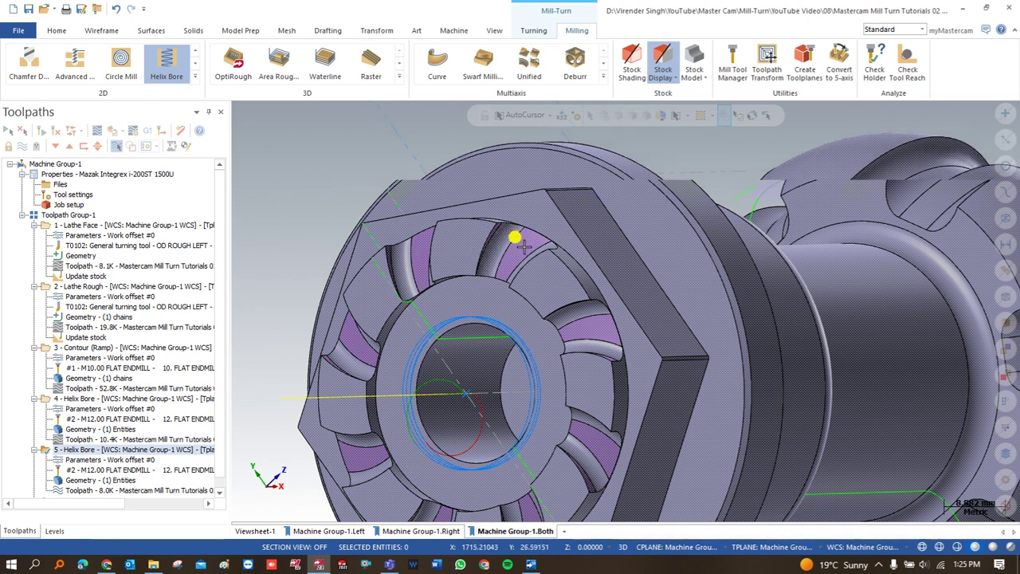
scroll(478, 245, down, 2)
scroll(416, 239, up, 1)
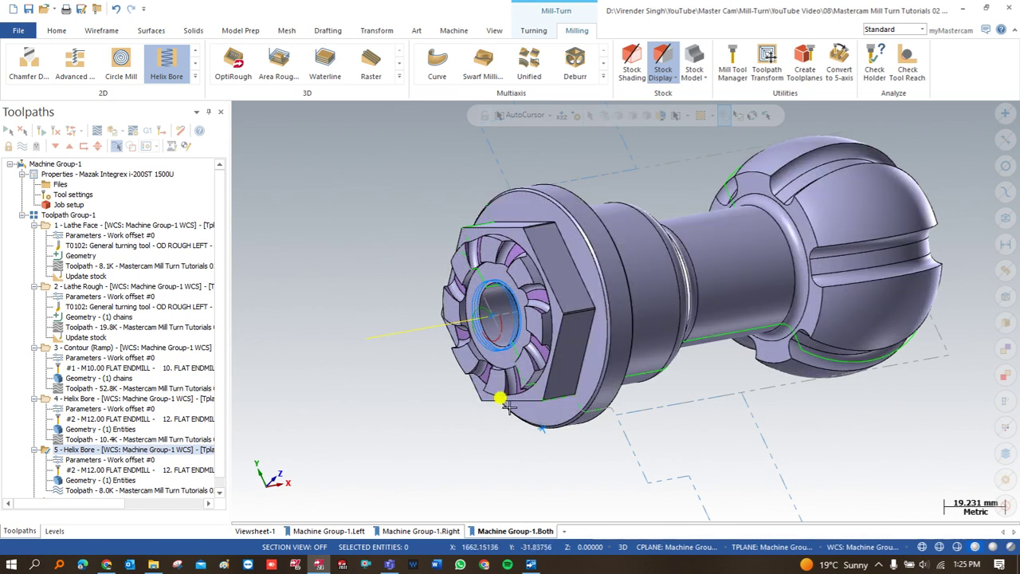
scroll(558, 387, down, 2)
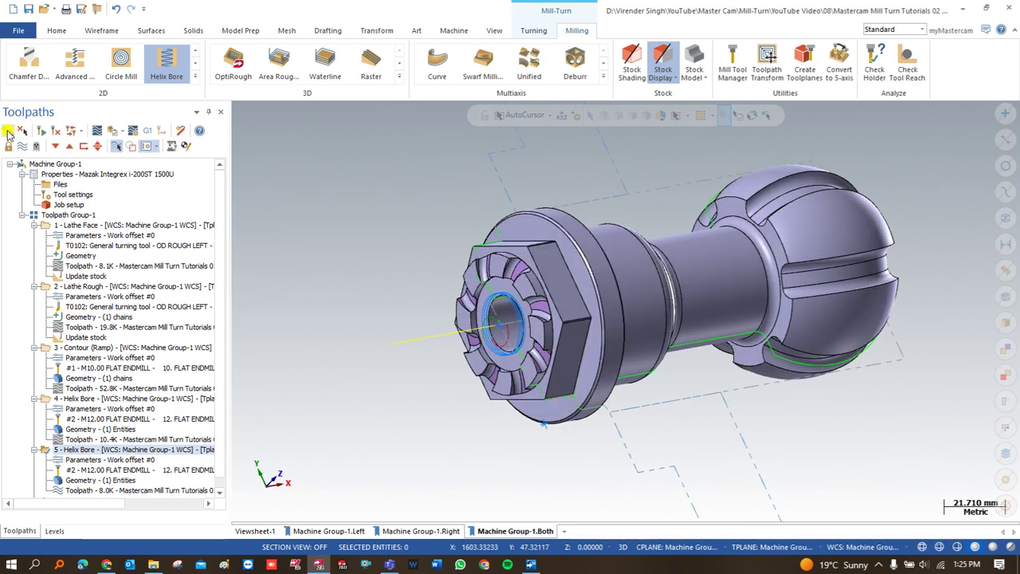
click(7, 131)
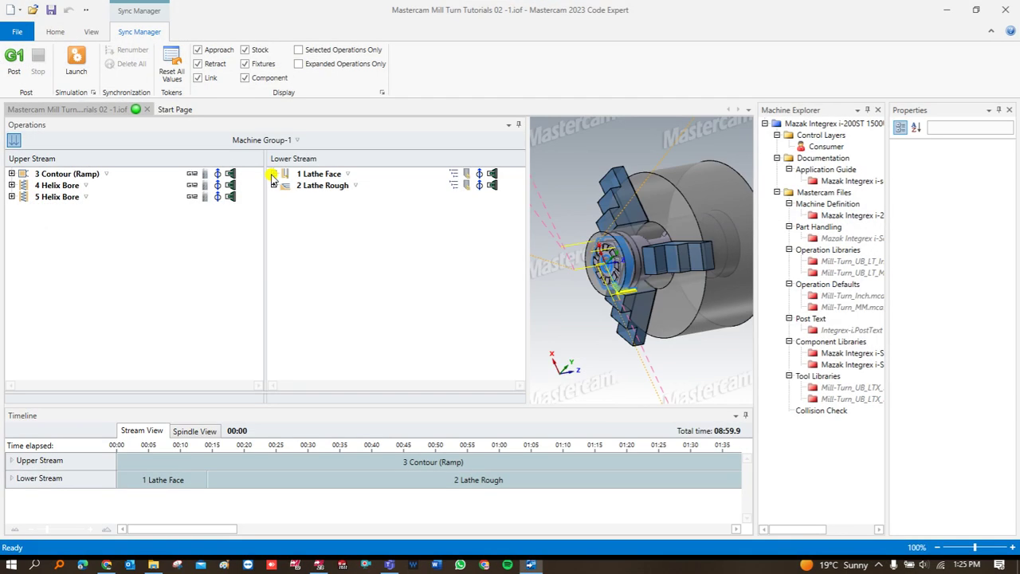
Step: Expand all operations, synchronise the end of Lathe Rough with the start of Contour (Ramp), and save the file
right_click(281, 177)
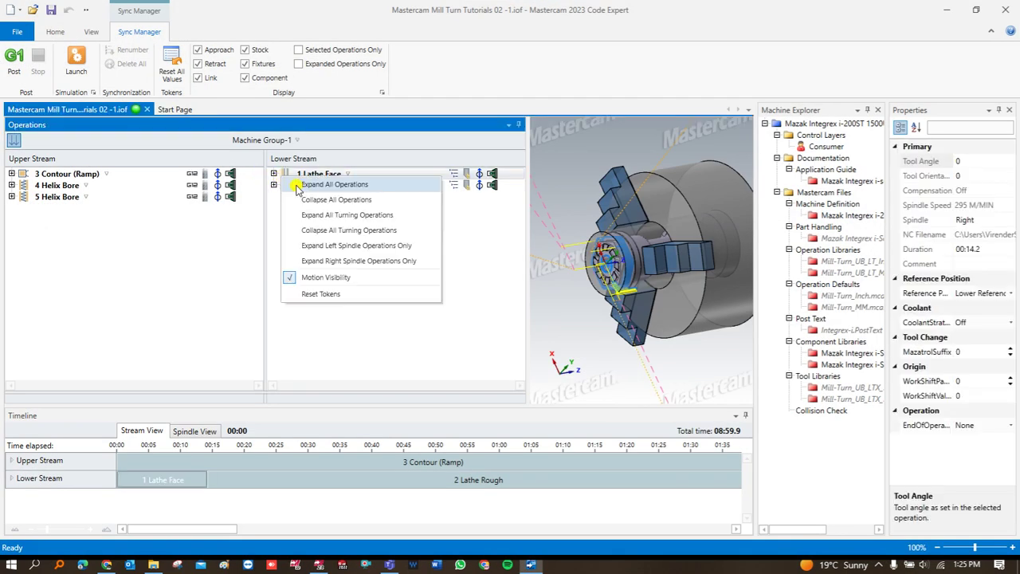
click(314, 186)
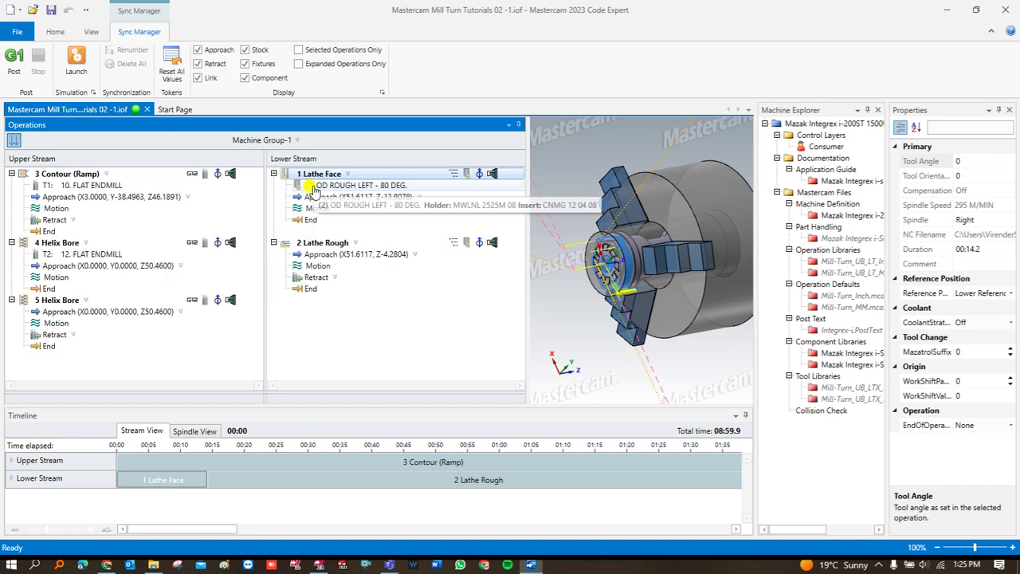
click(301, 291)
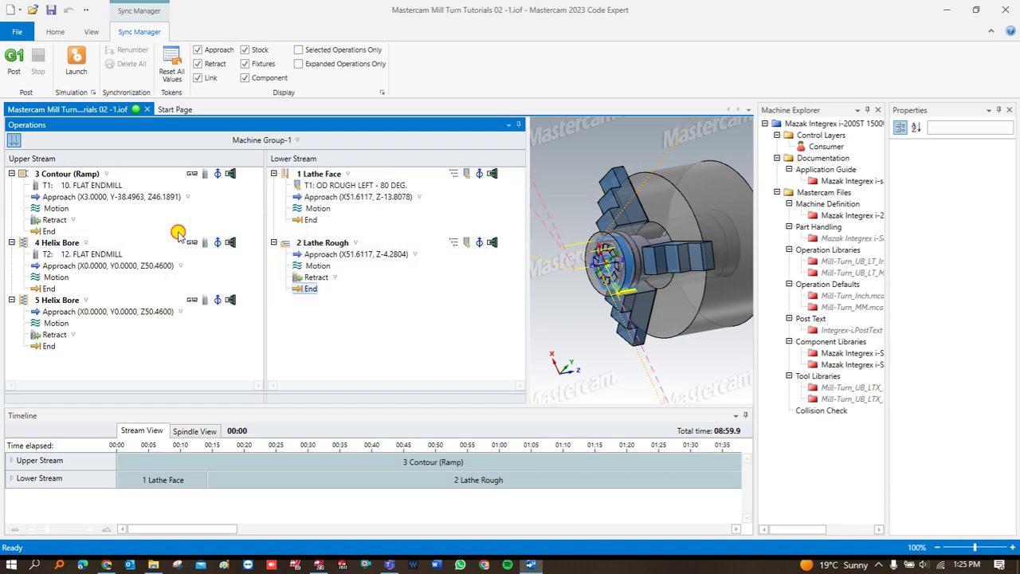
drag(310, 295, 99, 187)
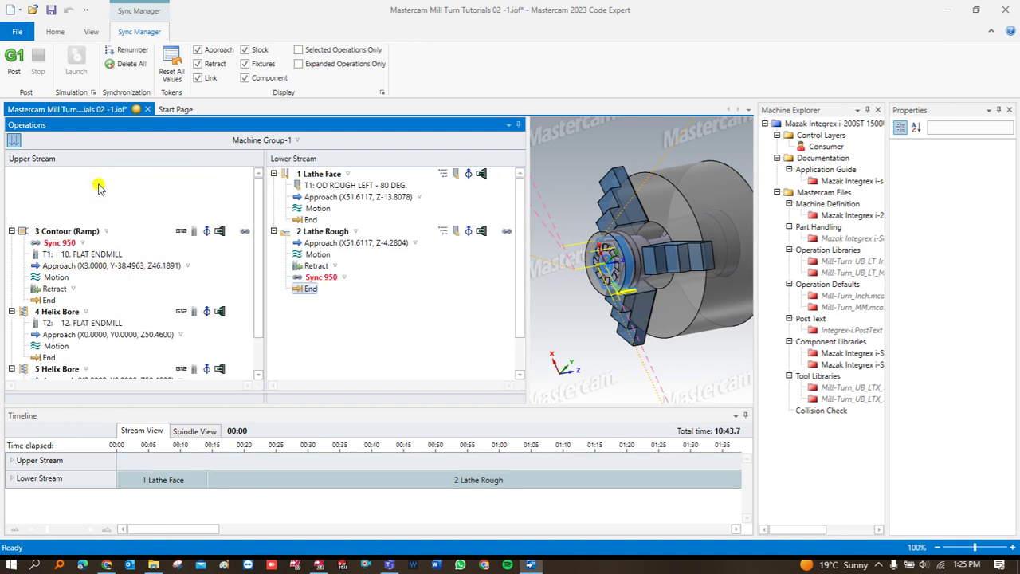
click(50, 11)
Step: Launch the machine simulation and show the full stock with the workpiece and axes hidden
click(73, 57)
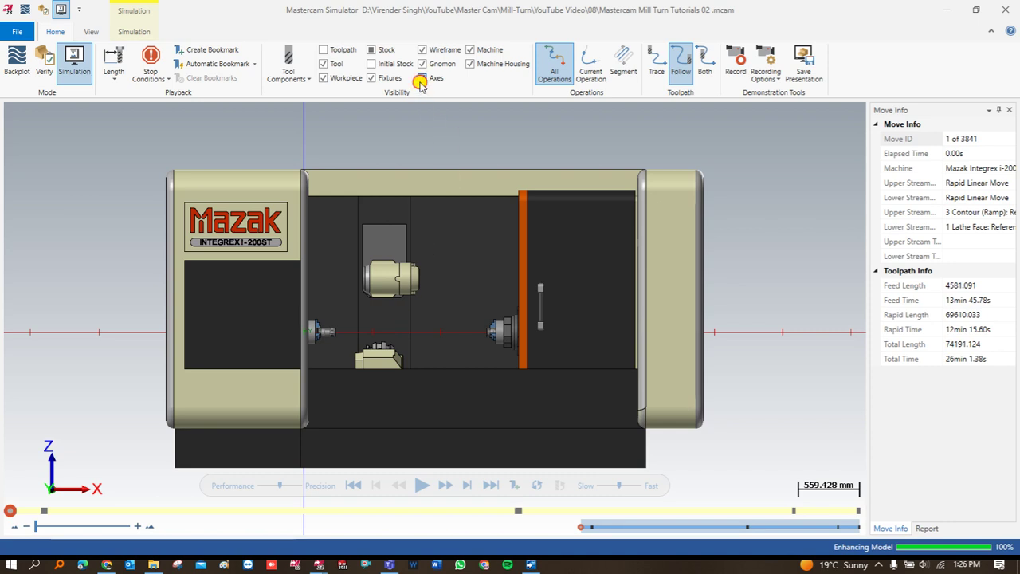
mouse_move(408, 275)
middle_down()
mouse_move(423, 319)
mouse_move(417, 289)
mouse_move(393, 293)
mouse_move(405, 291)
middle_up()
scroll(402, 287, up, 2)
scroll(554, 312, up, 6)
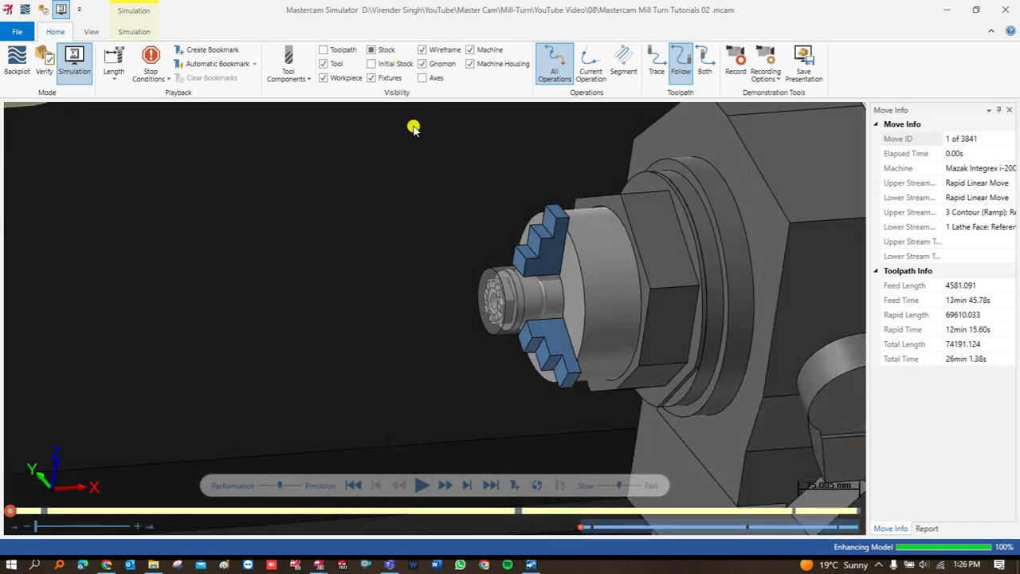
scroll(361, 259, down, 1)
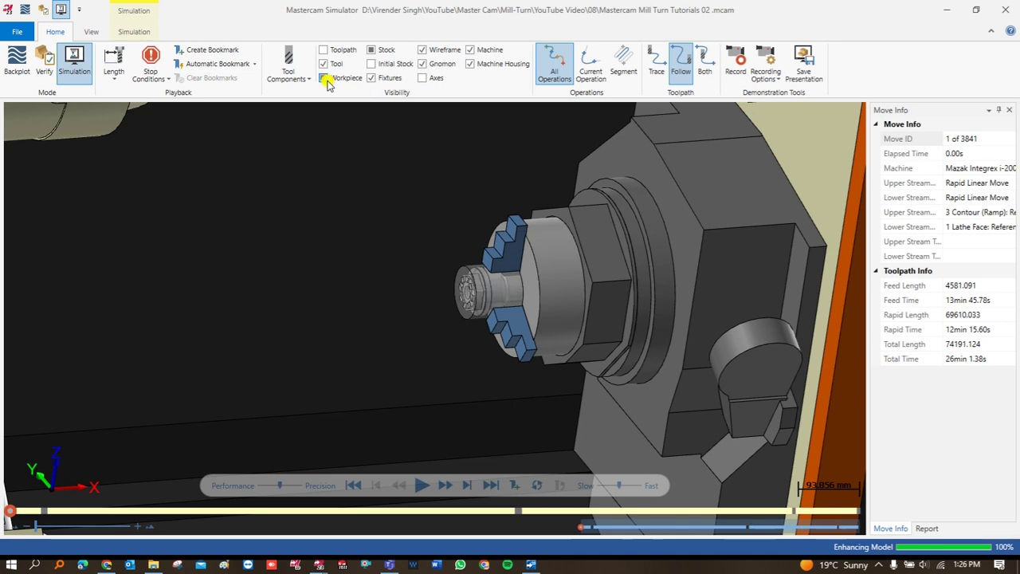
click(385, 55)
click(385, 54)
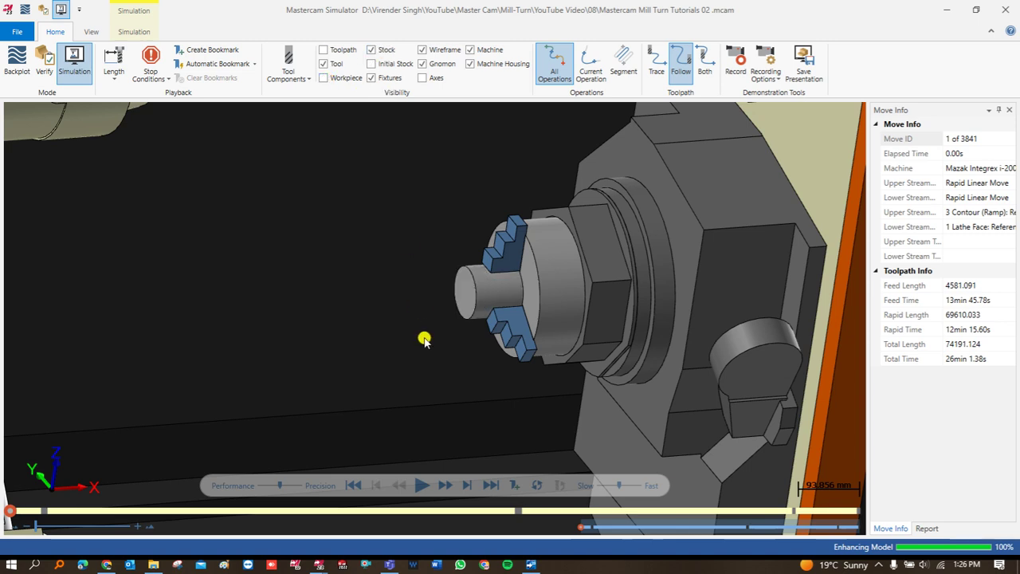
scroll(424, 333, down, 3)
scroll(412, 321, up, 2)
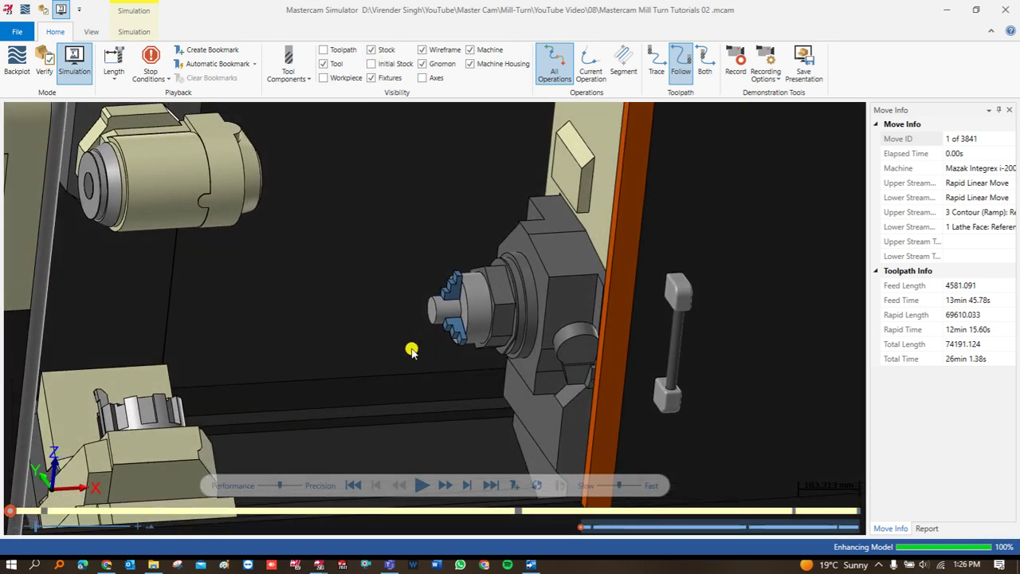
Step: Play the simulation through facing and roughing, adjust the playback speed, and examine the turned stock on the right spindle
click(422, 484)
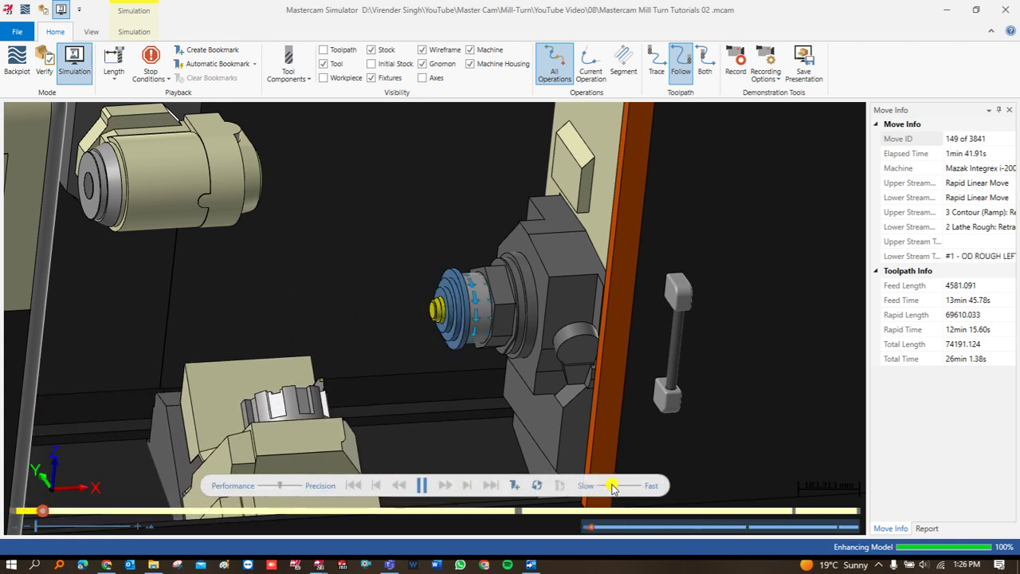
scroll(431, 331, up, 3)
scroll(438, 321, up, 4)
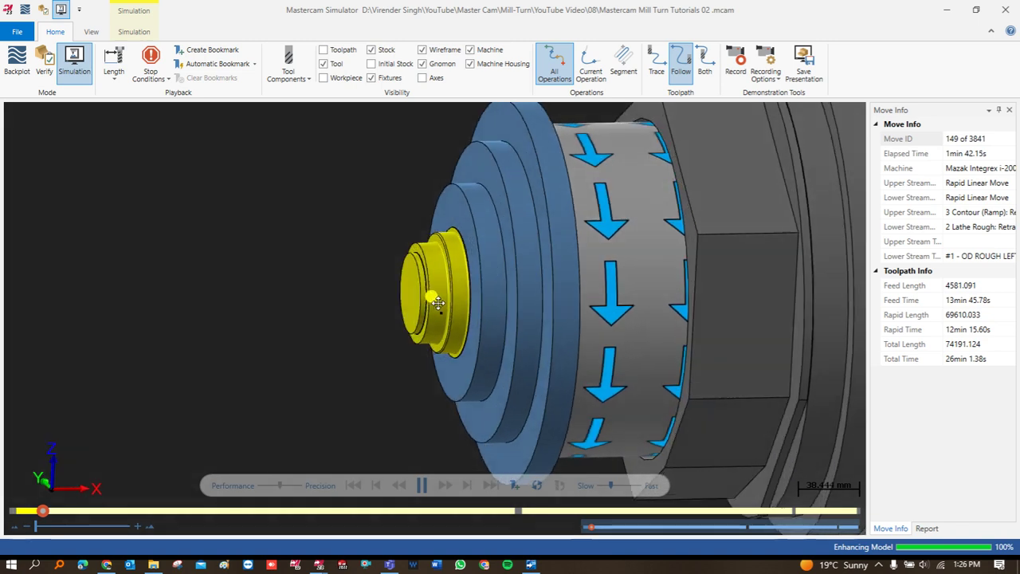
scroll(443, 307, down, 5)
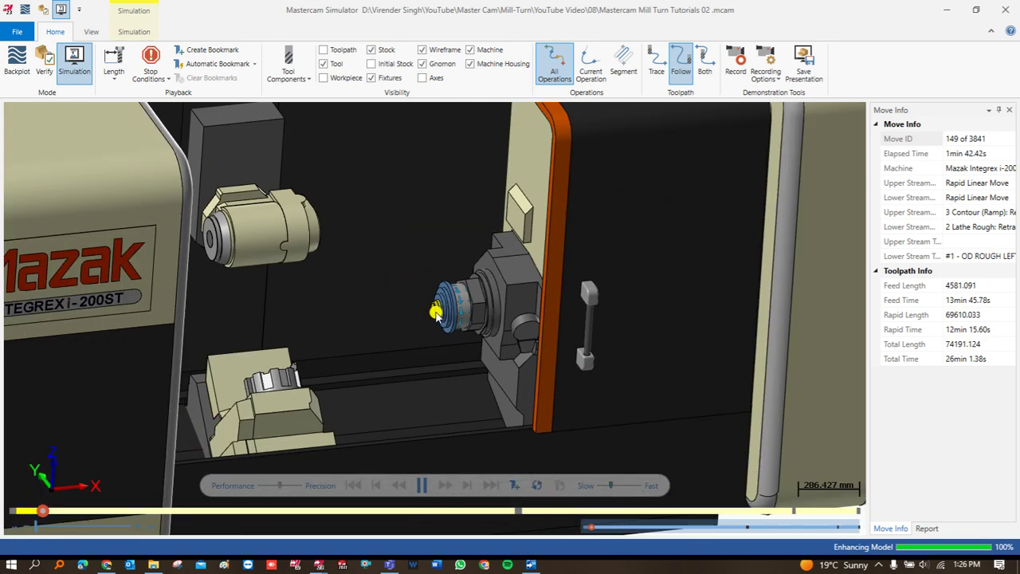
scroll(438, 307, up, 1)
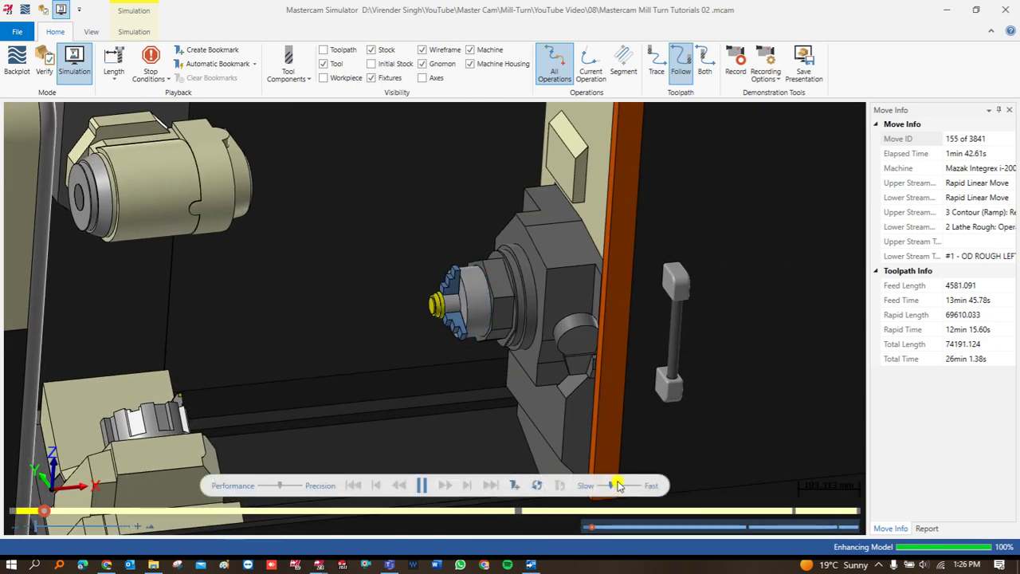
drag(616, 489, 619, 490)
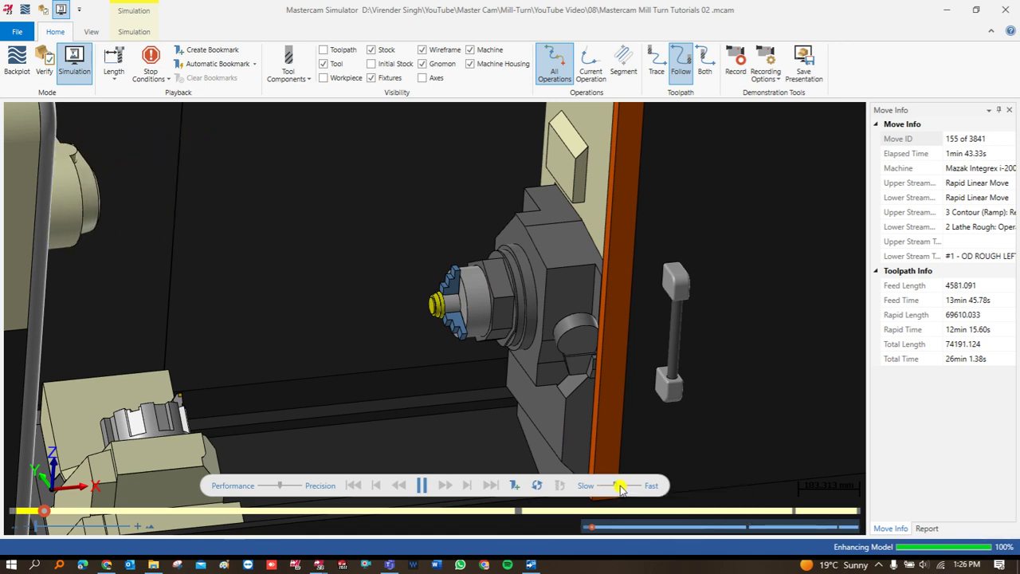
Step: Watch the upper spindle's approach and the contour ramp milling of the hexagon, checking the machine and the cut part
scroll(421, 360, down, 6)
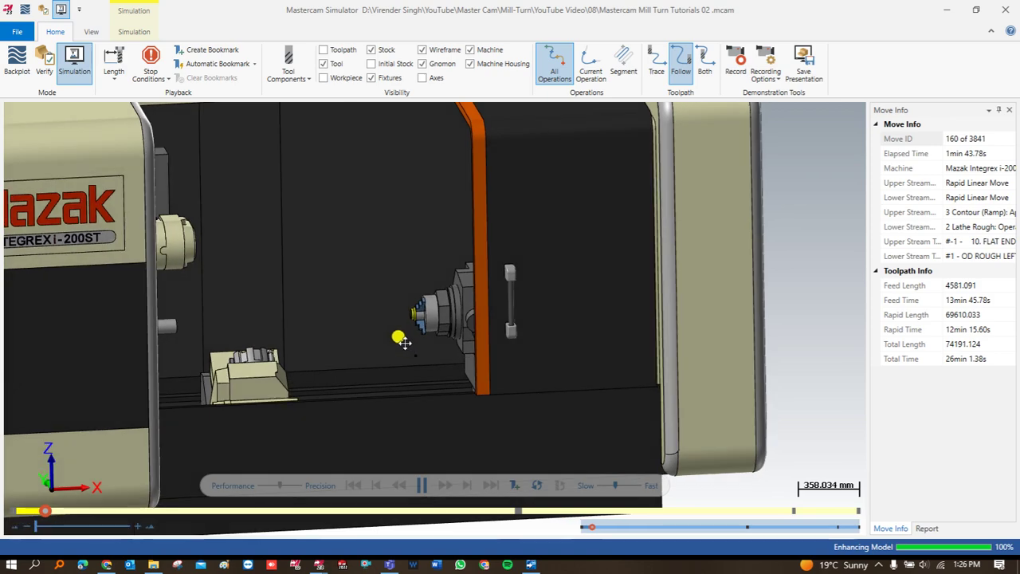
scroll(386, 353, down, 3)
scroll(414, 353, up, 2)
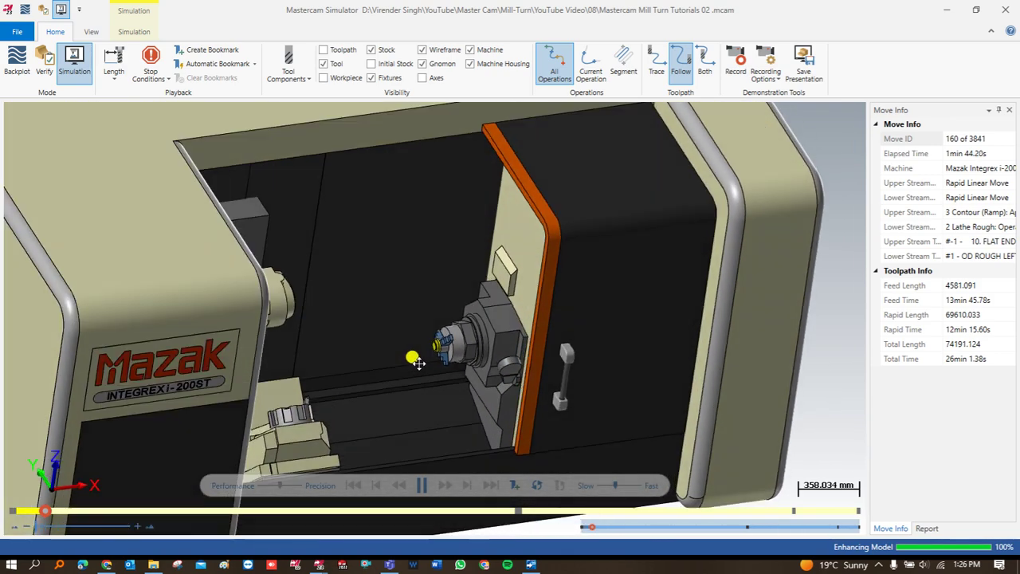
scroll(419, 351, down, 4)
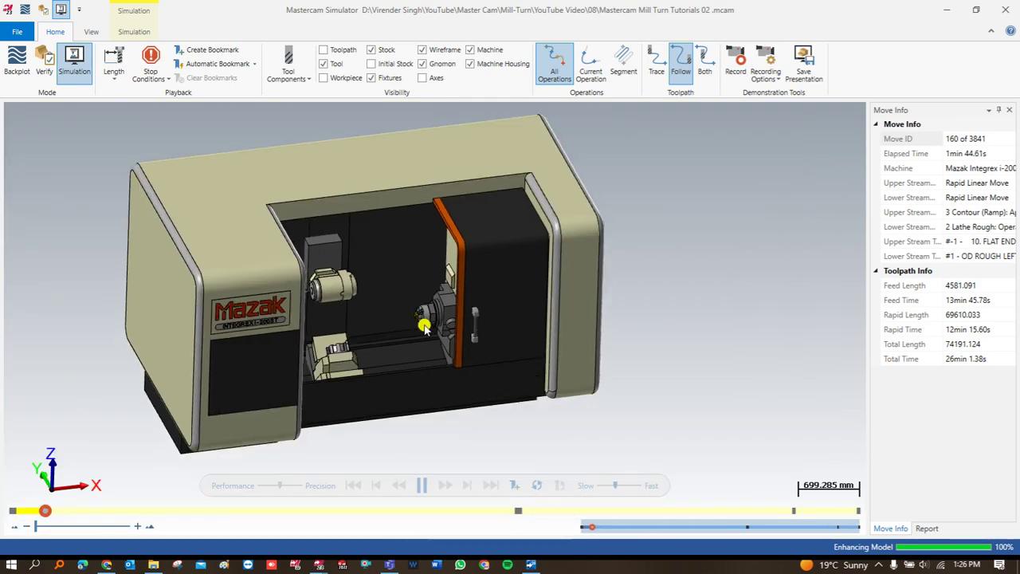
scroll(414, 355, up, 6)
scroll(388, 304, up, 2)
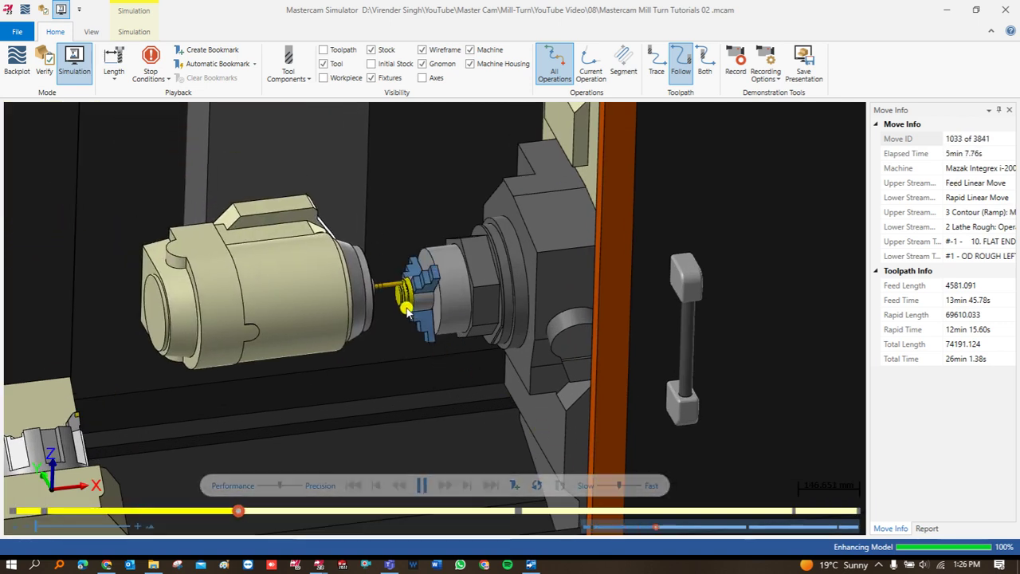
scroll(406, 307, up, 5)
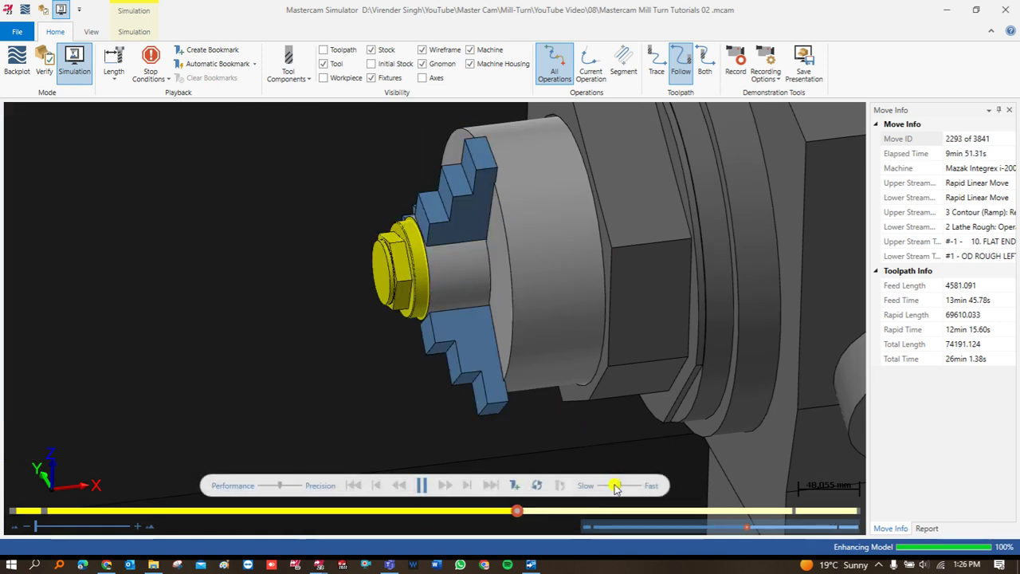
Step: Watch the upper spindle approach the right-spindle part with the flat end mill for the helix bore, checking clearance around the machine
scroll(448, 352, down, 3)
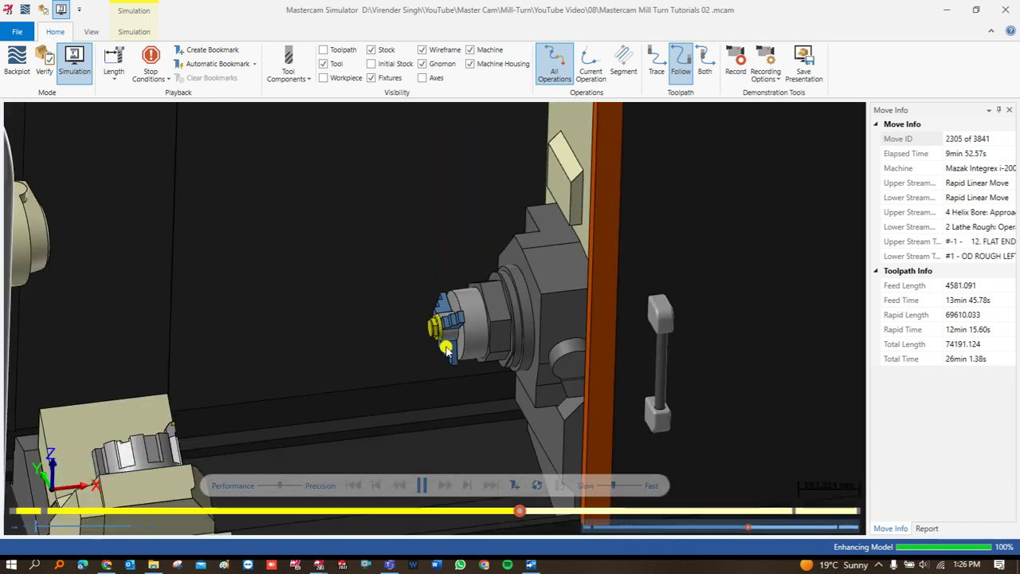
scroll(428, 323, down, 3)
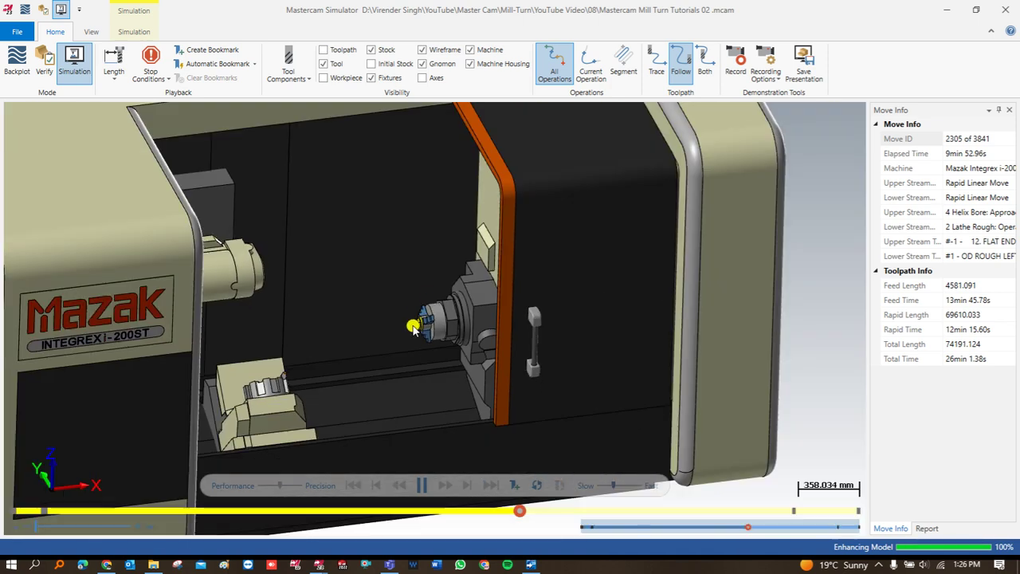
scroll(414, 331, up, 2)
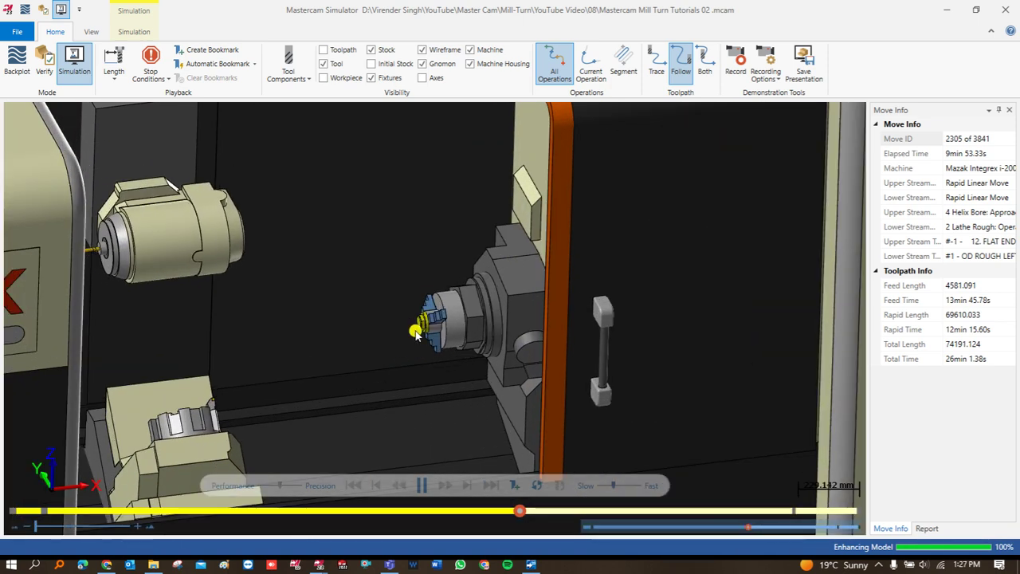
scroll(415, 331, up, 2)
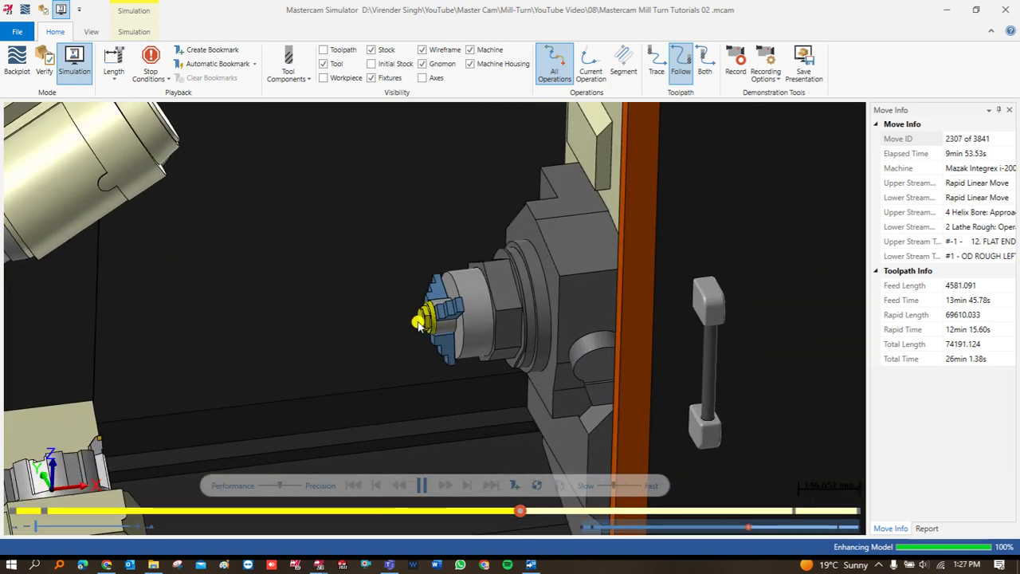
scroll(428, 321, up, 5)
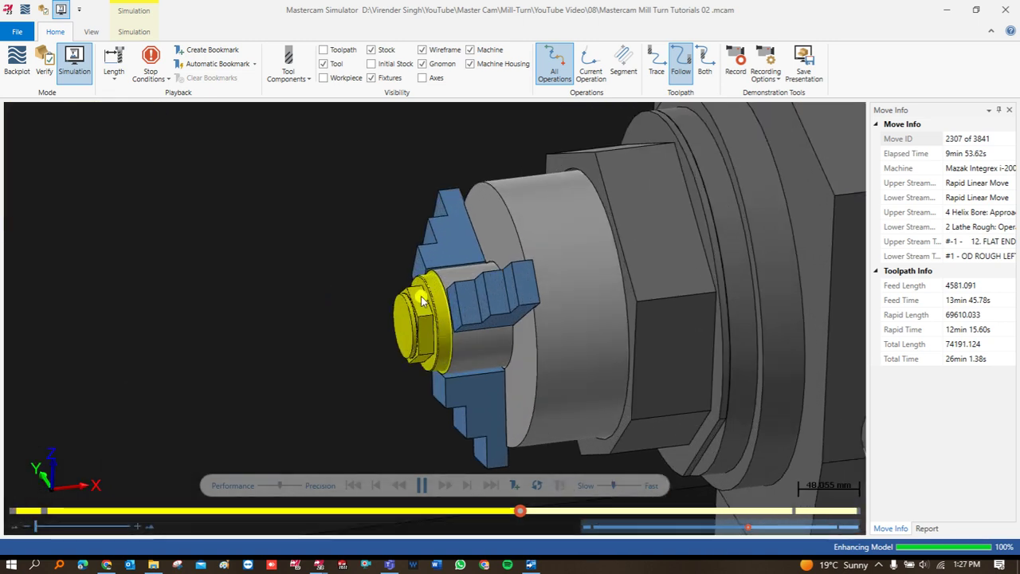
scroll(428, 318, down, 4)
scroll(423, 323, up, 3)
scroll(423, 323, down, 2)
scroll(422, 323, up, 1)
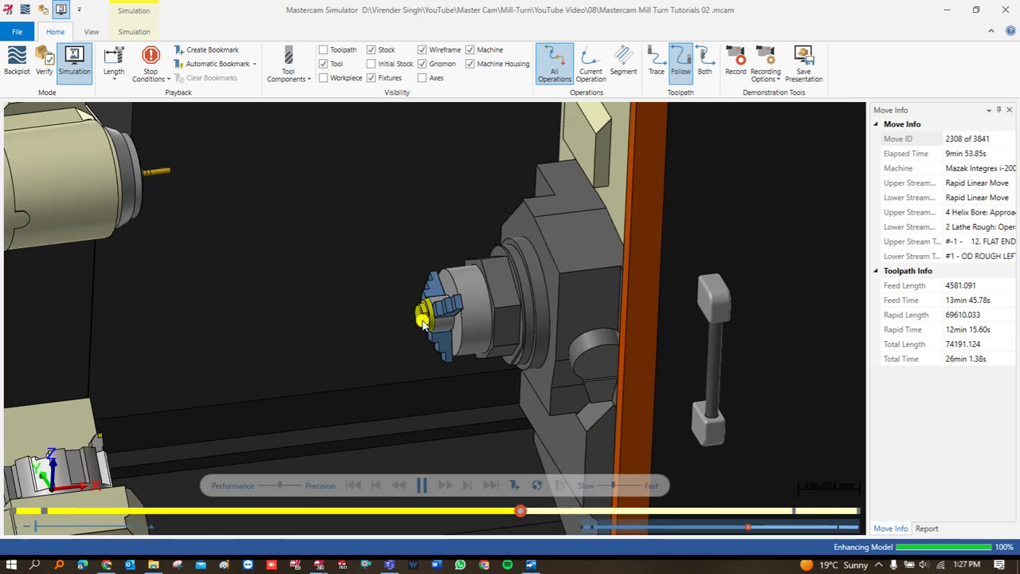
scroll(425, 313, up, 1)
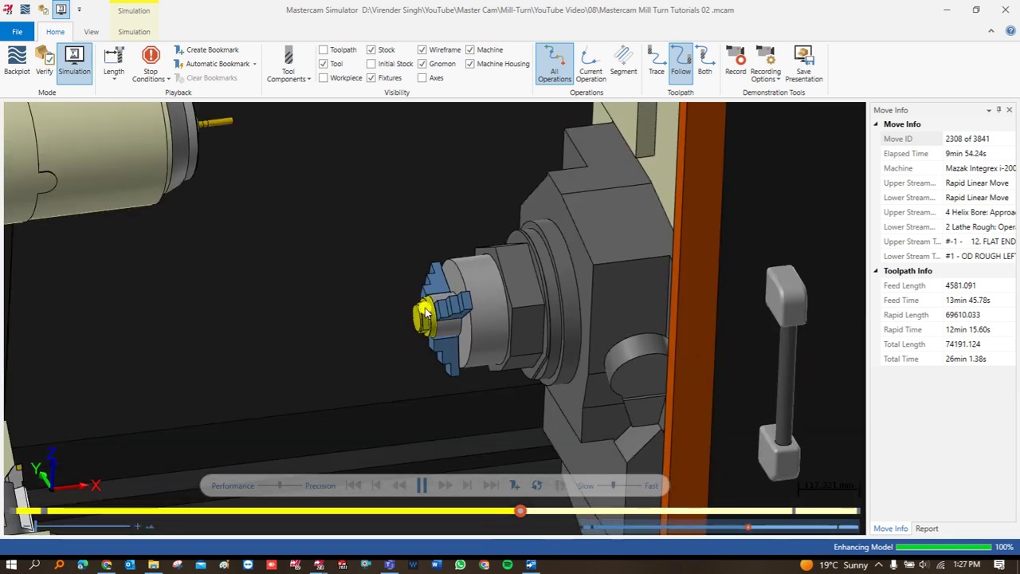
scroll(425, 314, down, 1)
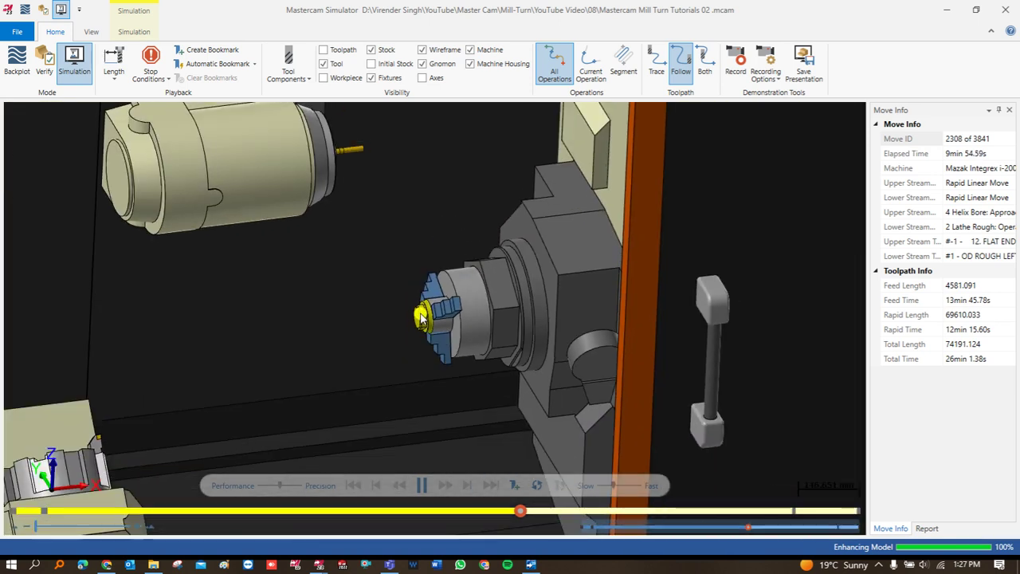
scroll(421, 317, up, 1)
scroll(420, 318, down, 1)
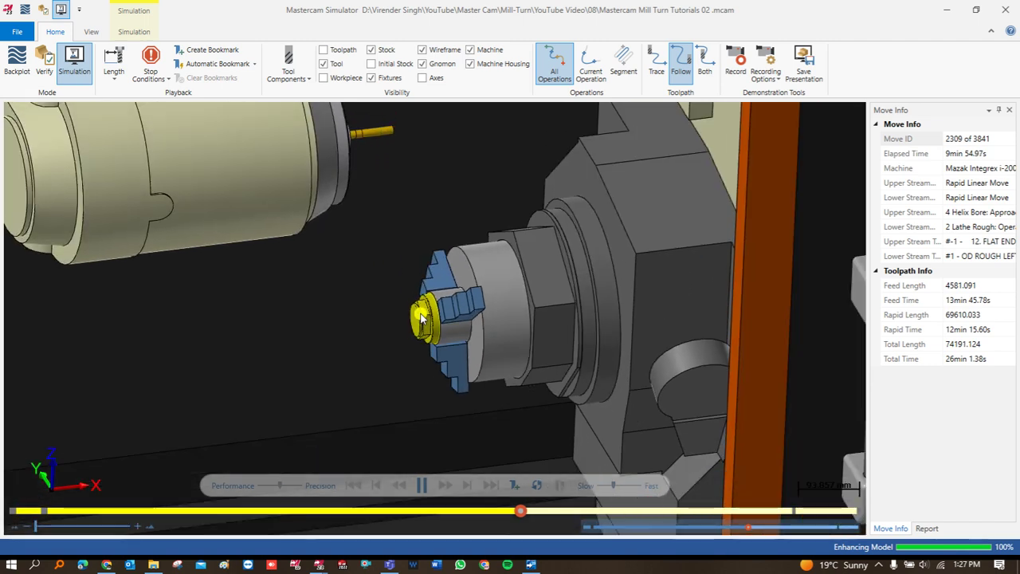
Step: Follow the helix bore milling up close through the tool's retract and examine the bored front face and hexagon
scroll(417, 319, up, 2)
scroll(409, 330, up, 1)
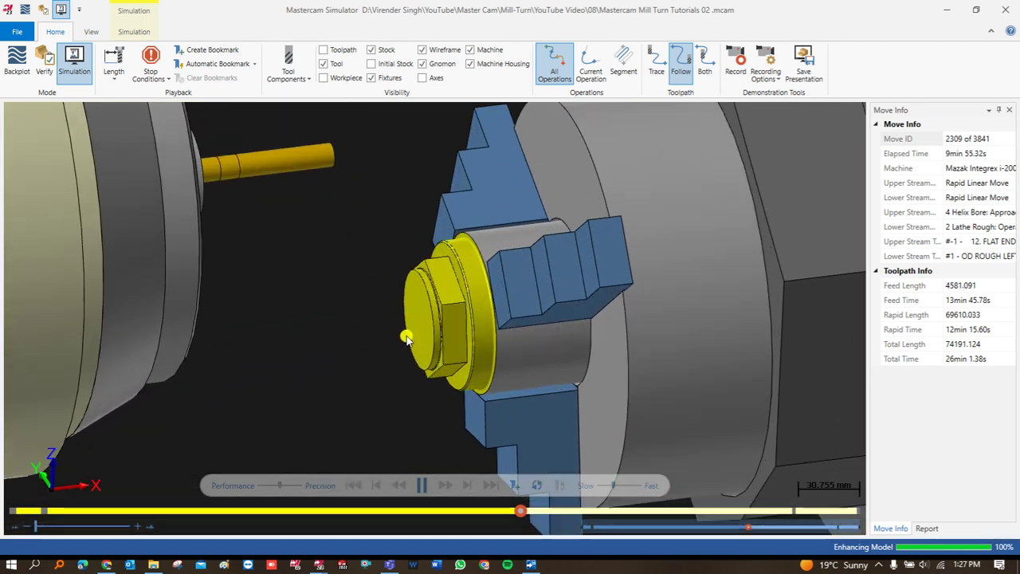
scroll(406, 335, up, 1)
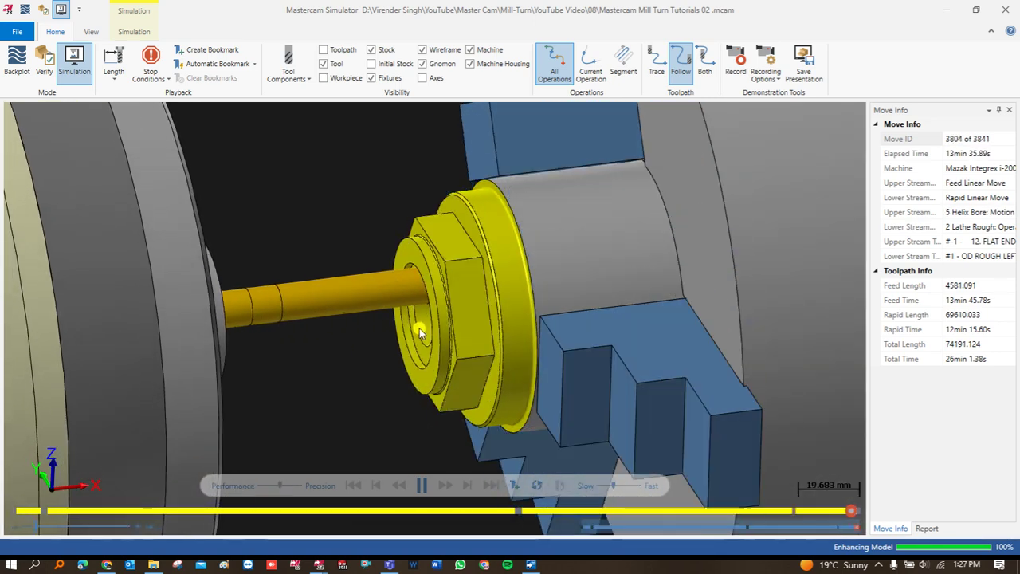
scroll(421, 333, down, 4)
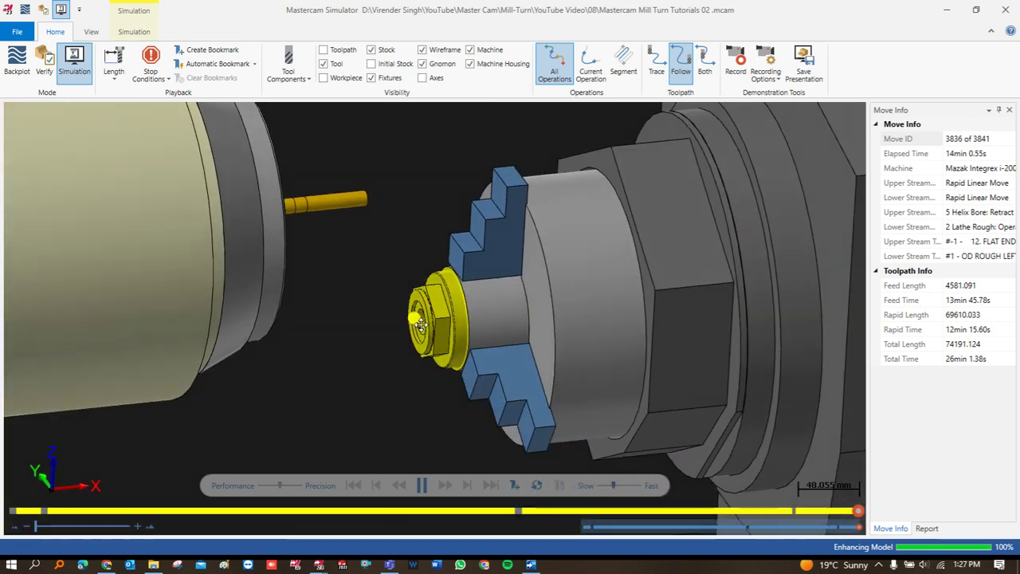
scroll(451, 318, up, 4)
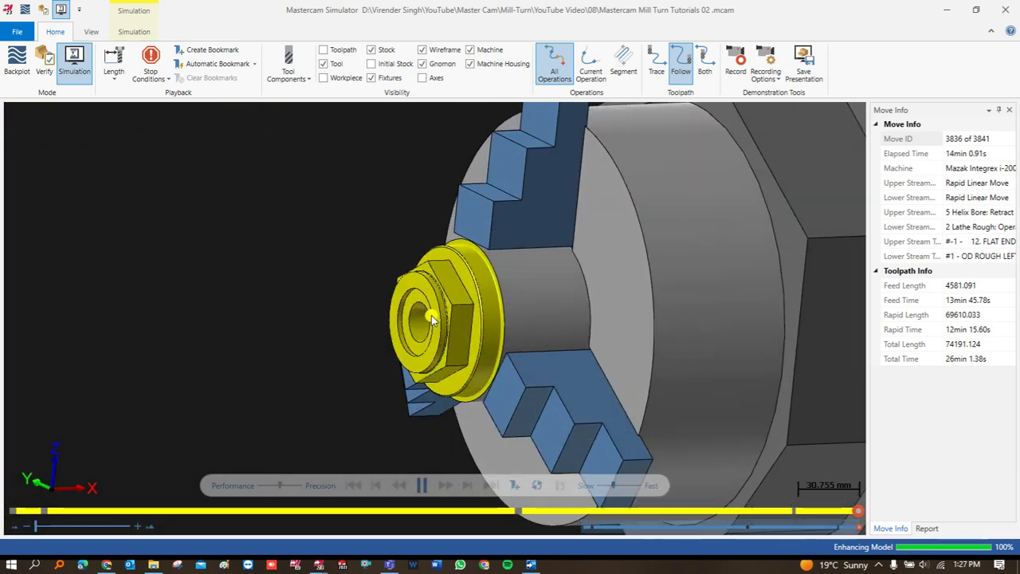
scroll(431, 319, down, 1)
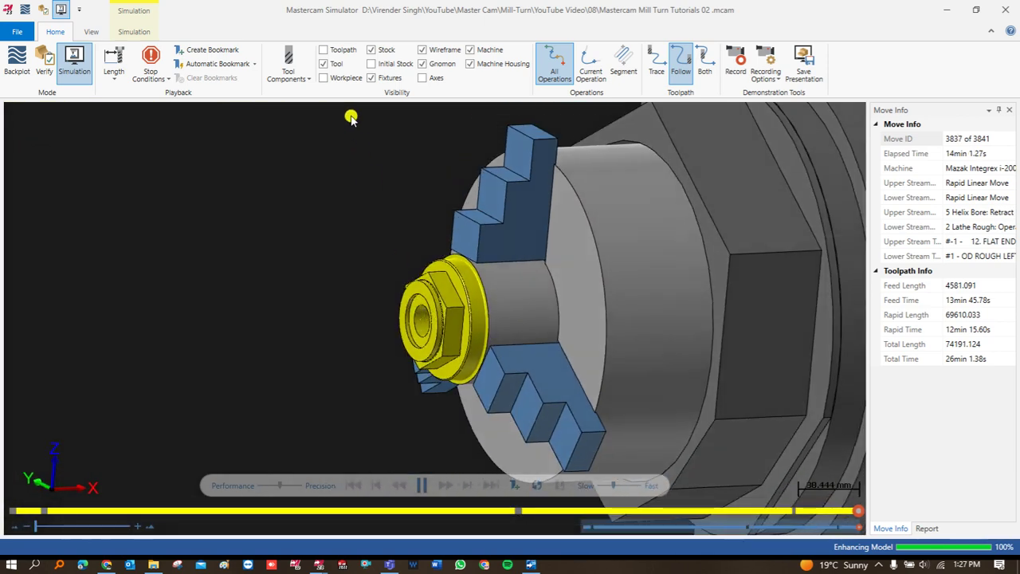
Step: Show the workpiece together with translucent stock and compare the finished model with the machined hexagon, front face and bore
click(324, 78)
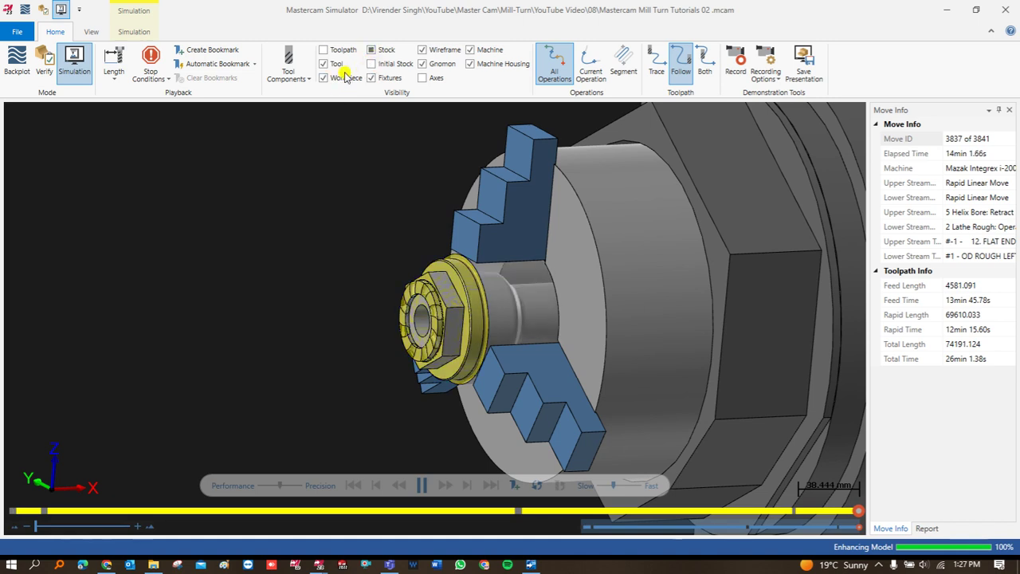
scroll(430, 284, up, 5)
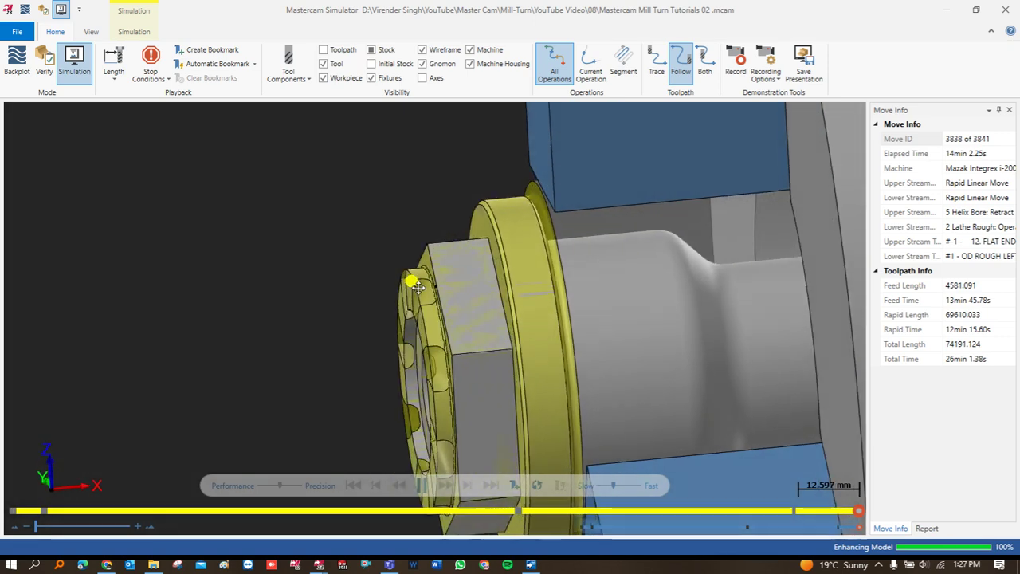
scroll(429, 290, down, 5)
scroll(430, 290, up, 4)
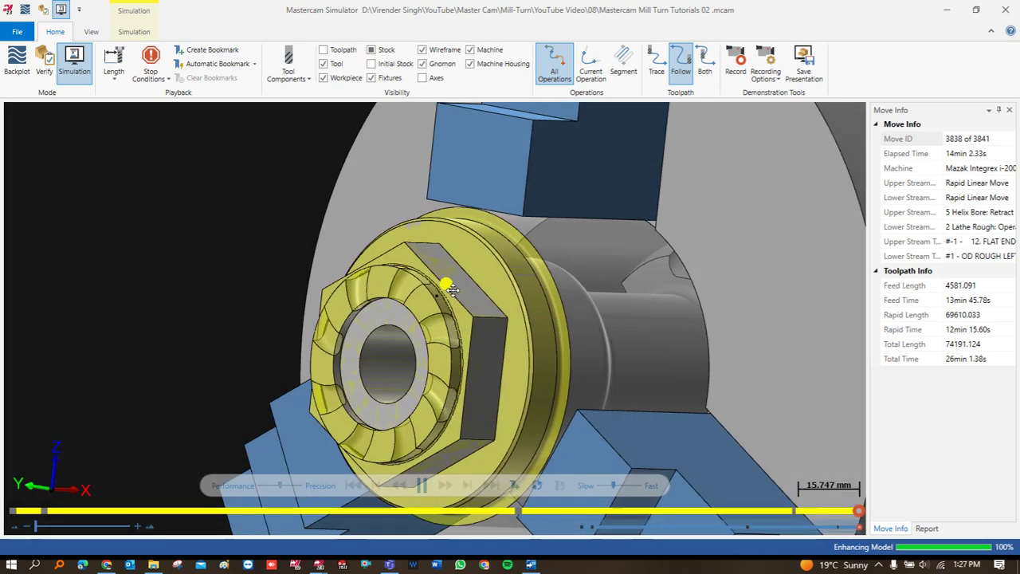
scroll(416, 274, up, 3)
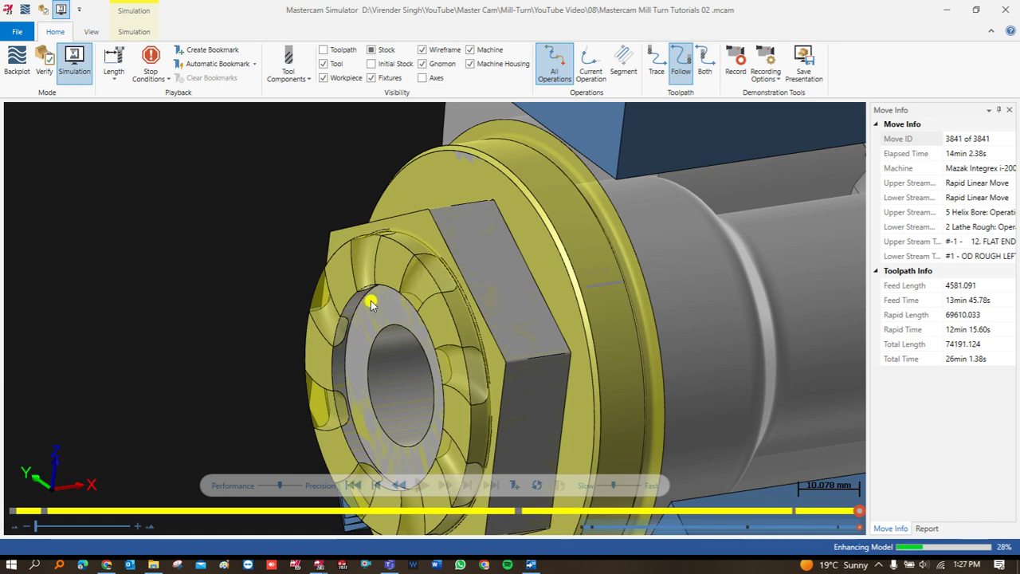
scroll(350, 291, down, 5)
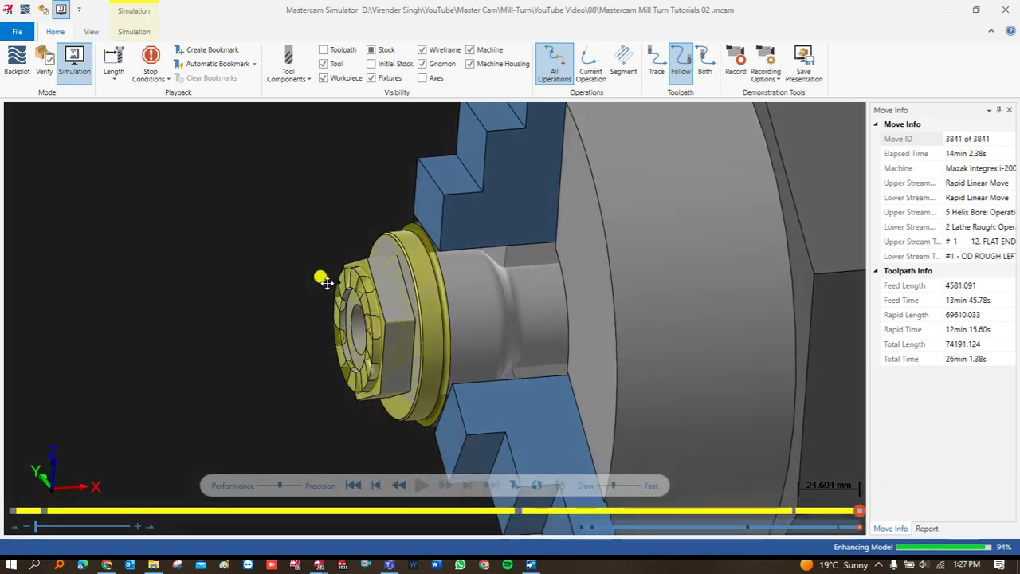
drag(327, 282, 332, 289)
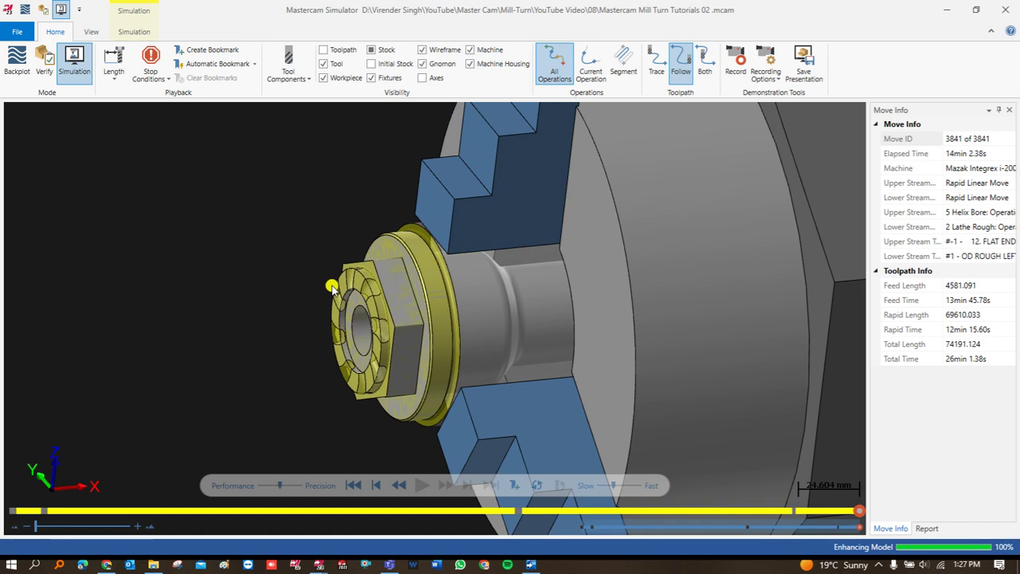